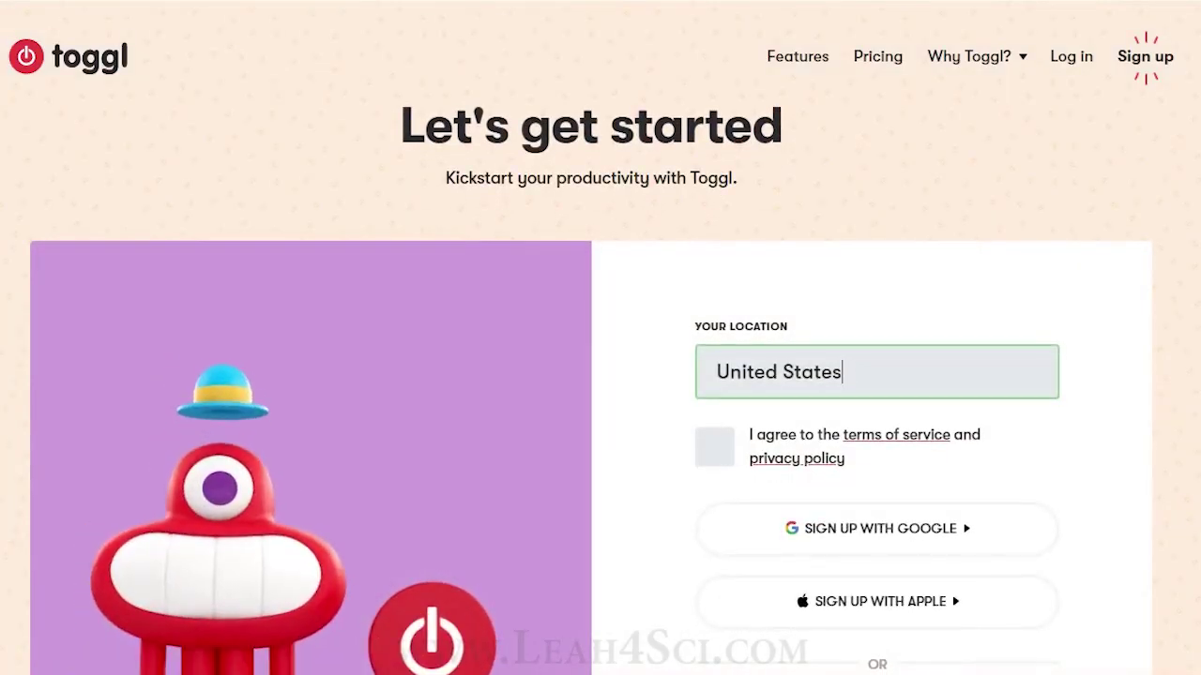
Step: Agree to the terms and sign up with an email address and account password
scroll(707, 168, down, 3)
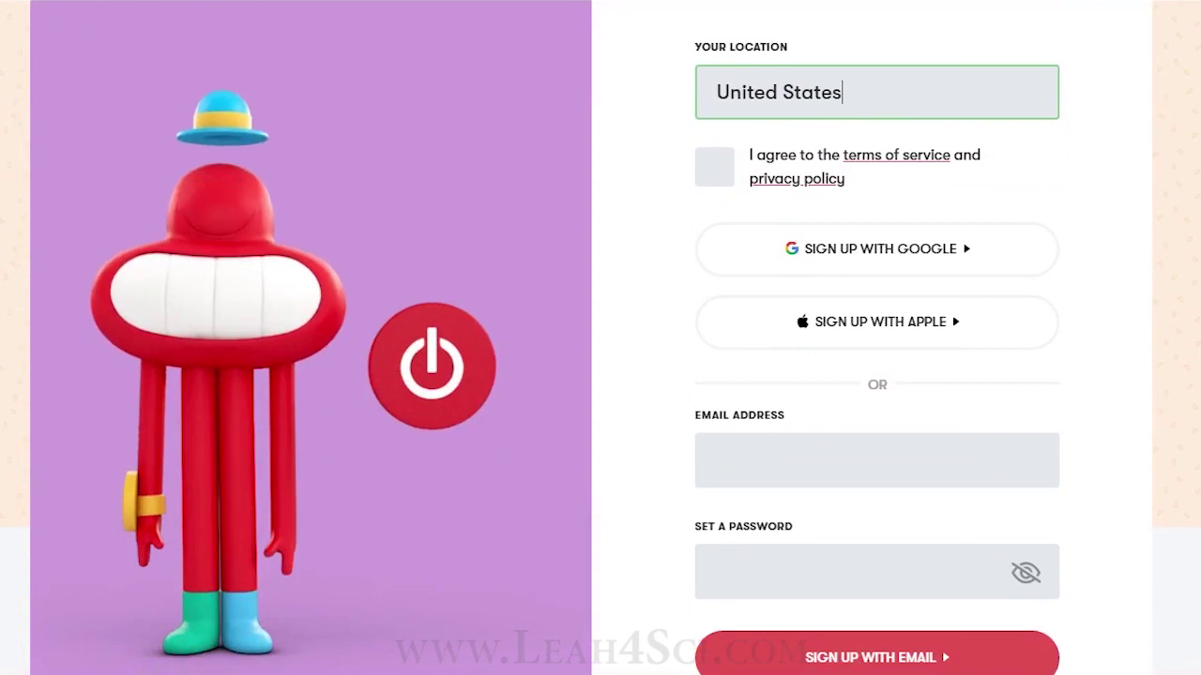
click(707, 168)
click(844, 459)
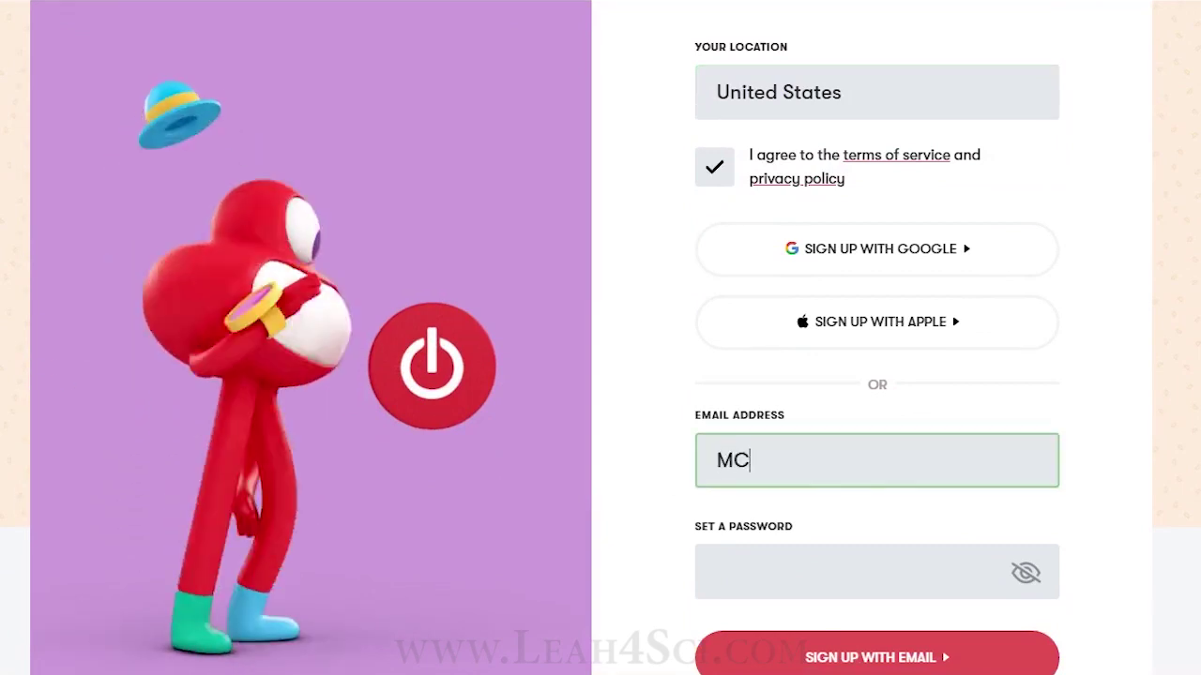
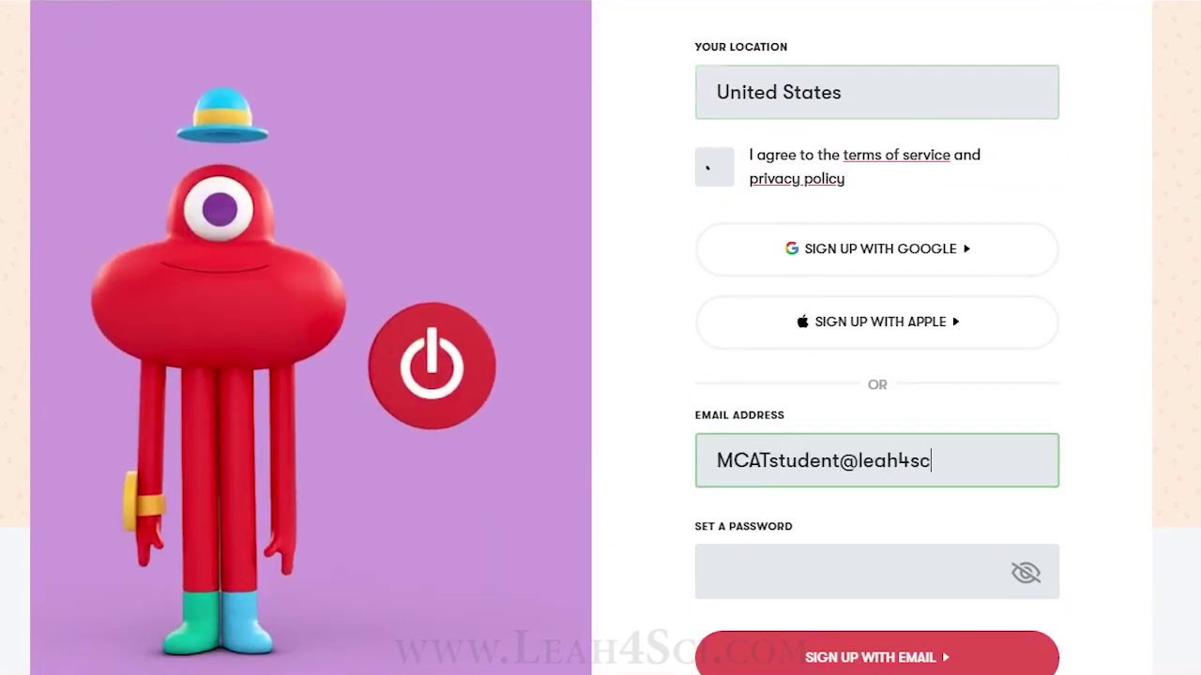
key(Tab)
text(password)
key(Return)
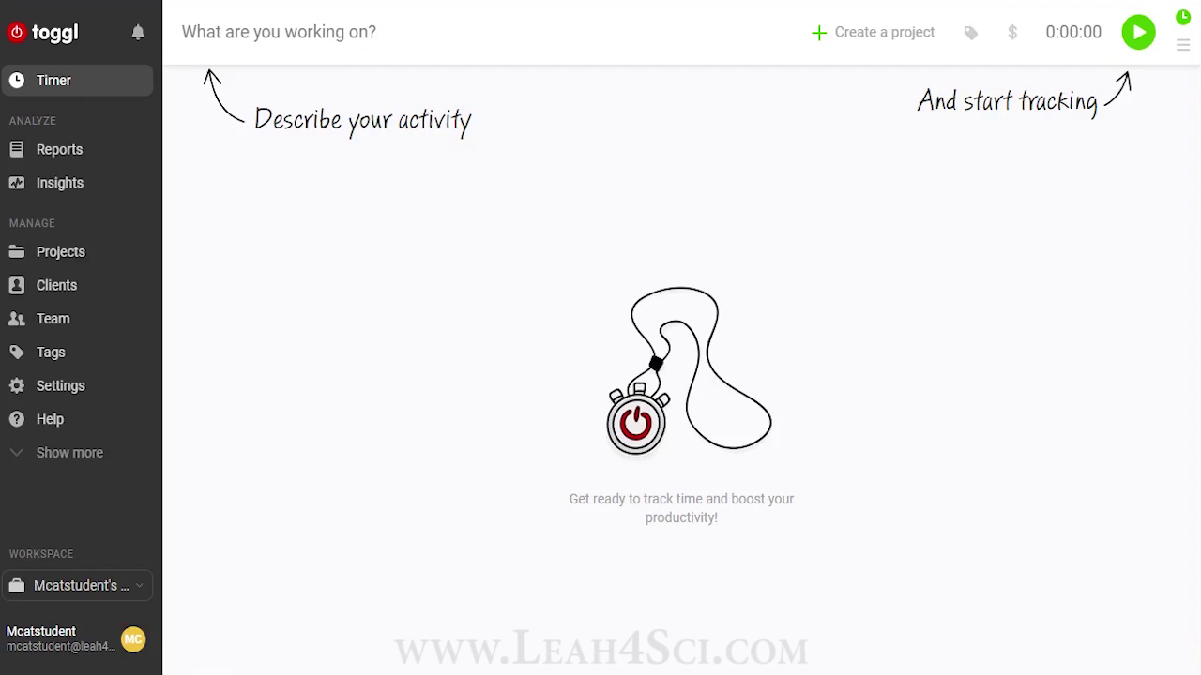
Step: Start a trial 'MCAT Physics' timer, then delete that entry
click(208, 38)
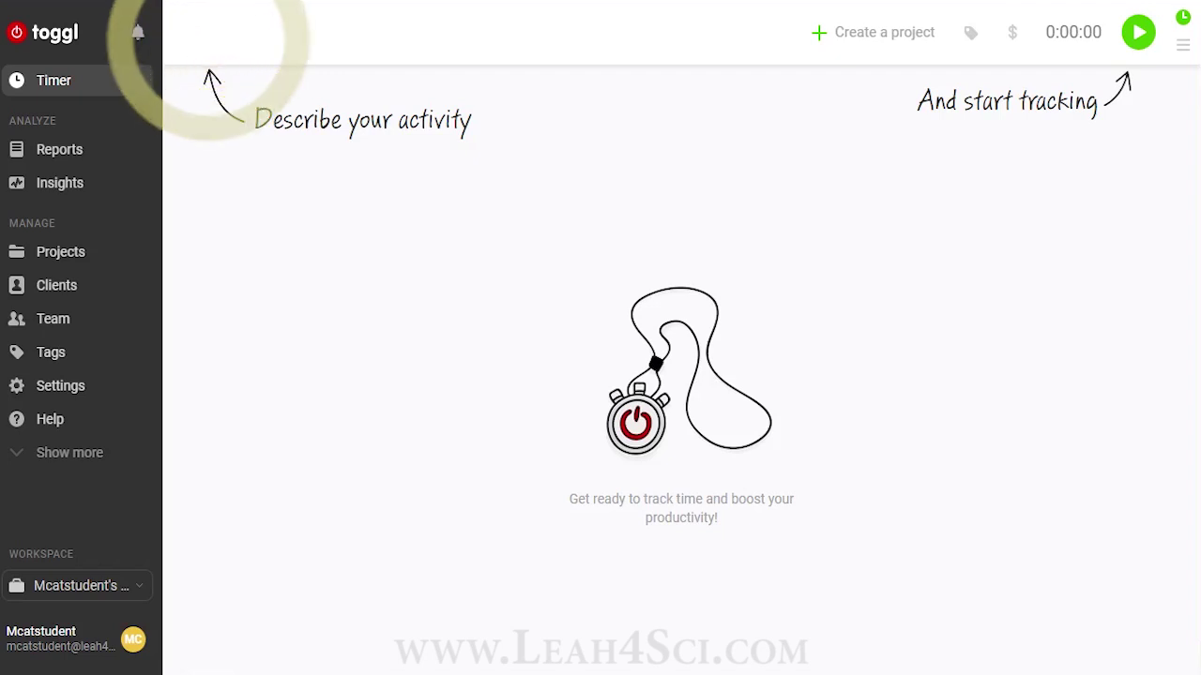
text(MCAT Physics)
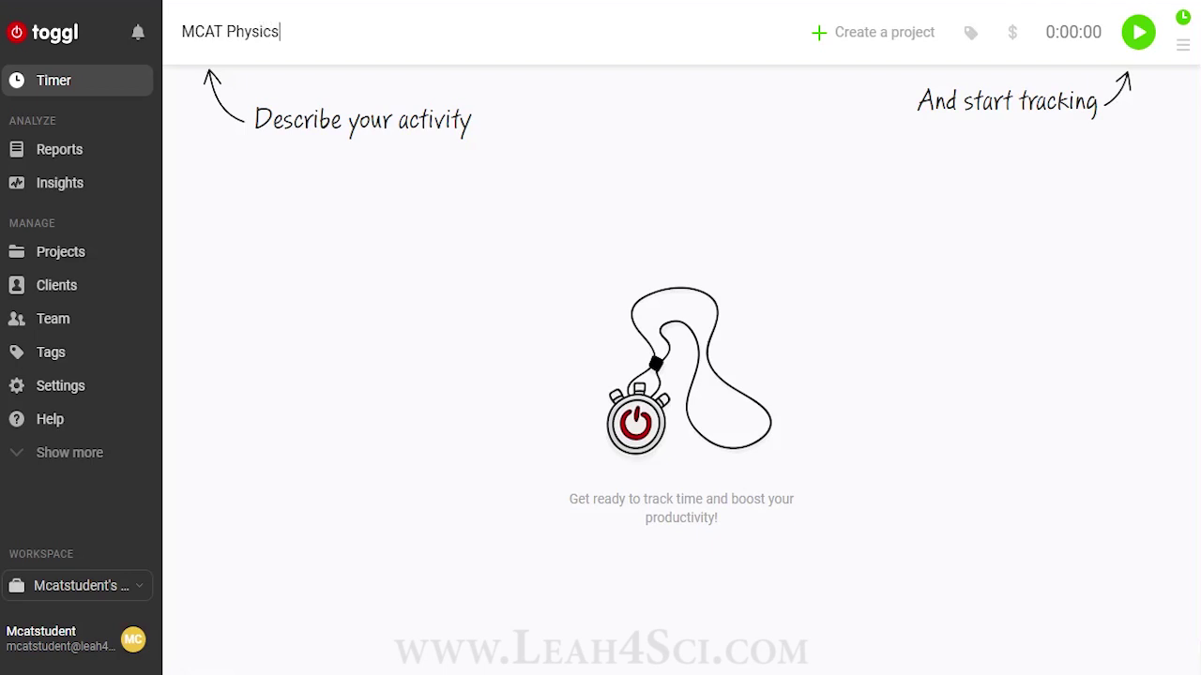
click(1137, 32)
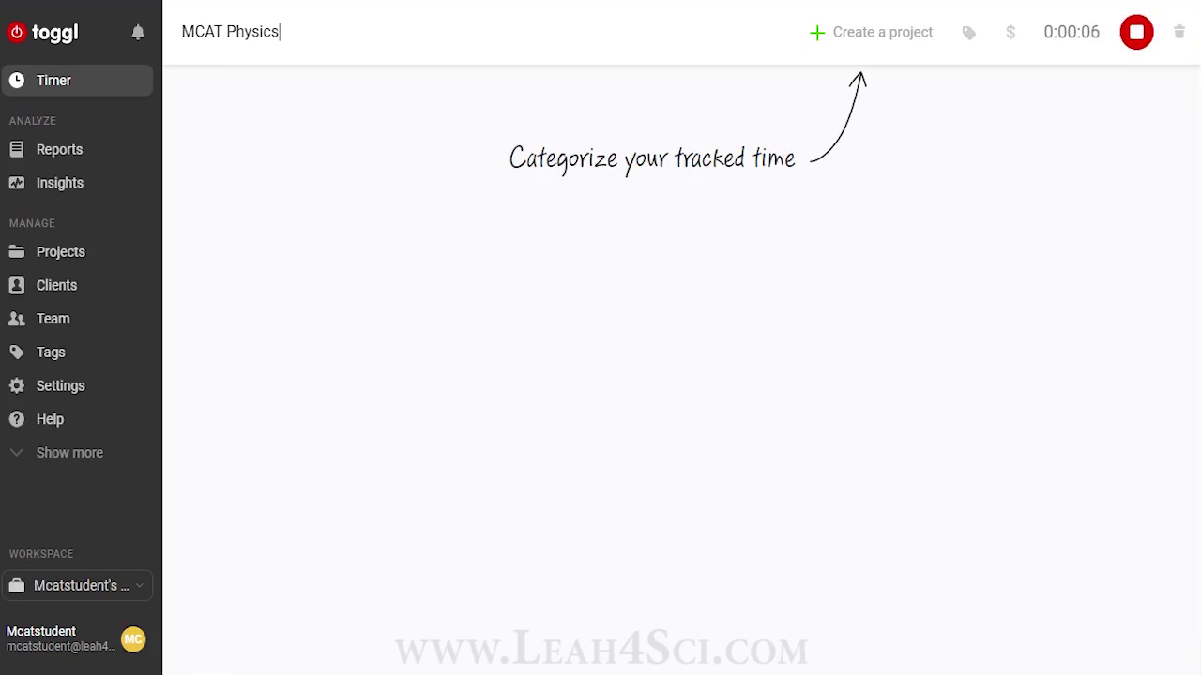
click(1179, 32)
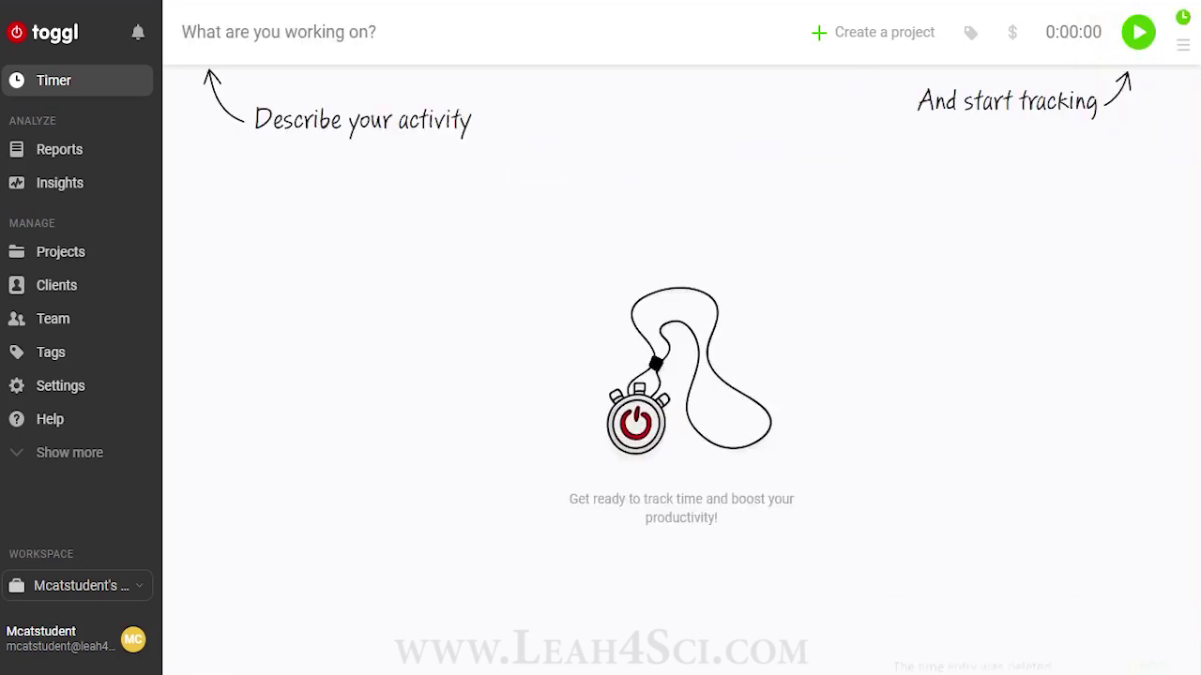
Step: Go to the empty Projects page and bring up the new-project form
click(61, 251)
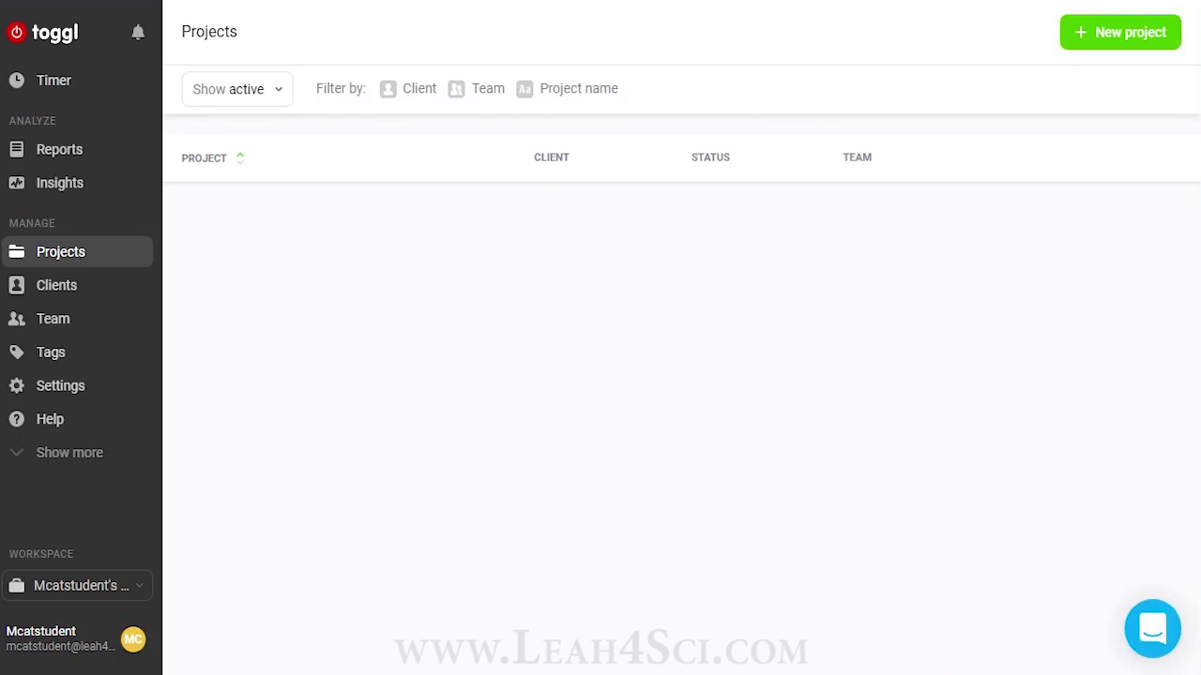
double_click(203, 158)
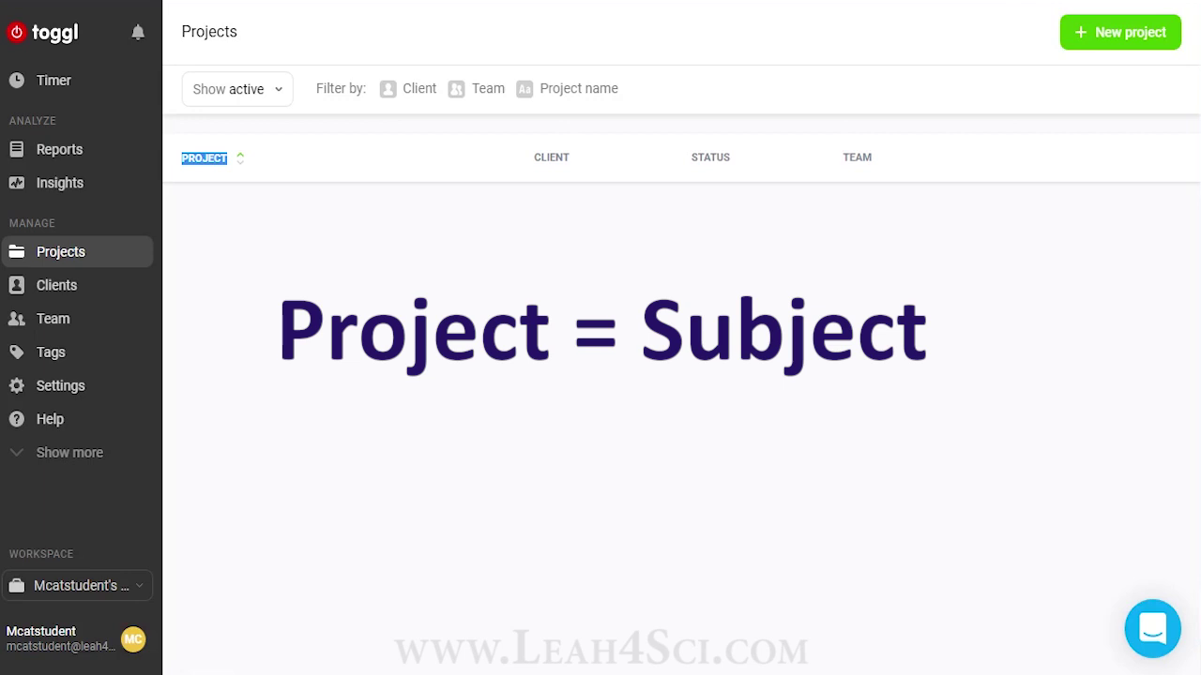
click(1080, 33)
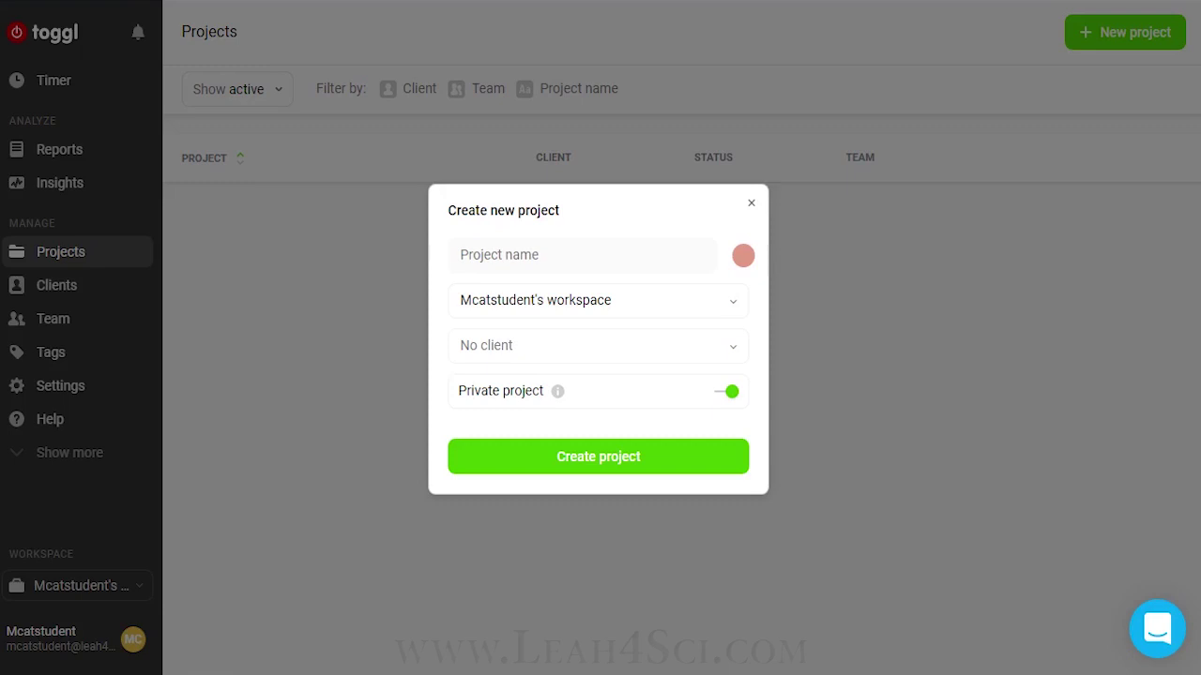
Step: Create a project named 'Physics' with a light-blue colour
text(P)
text(hysics)
click(743, 255)
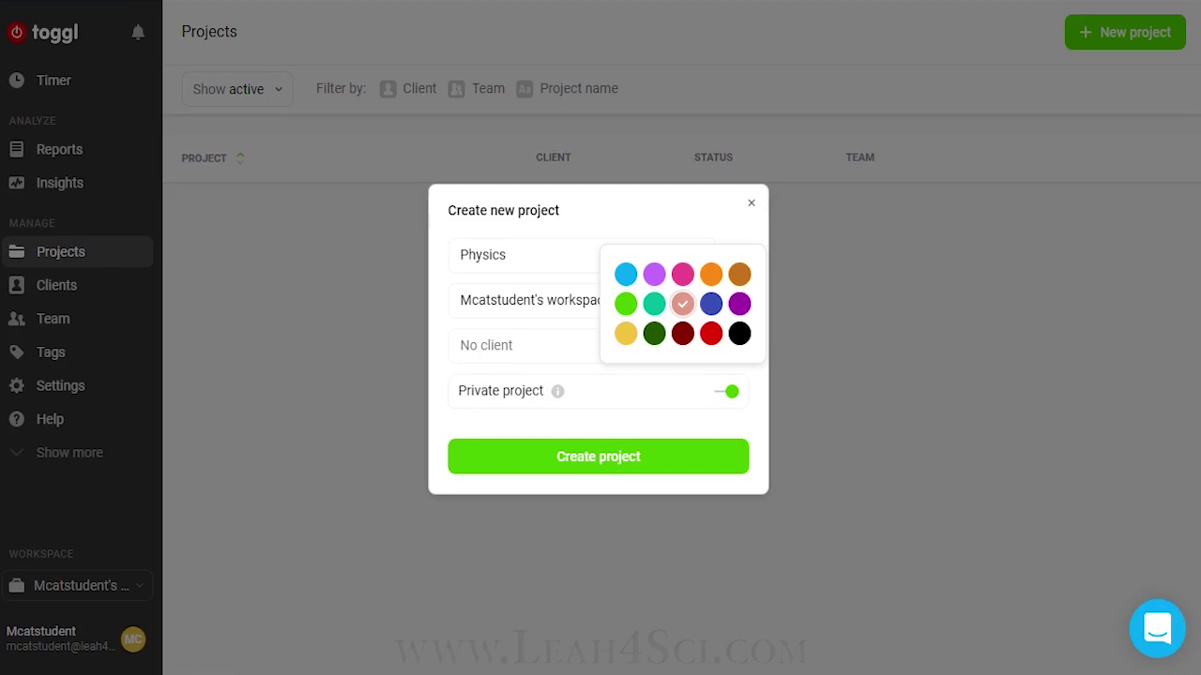
click(626, 274)
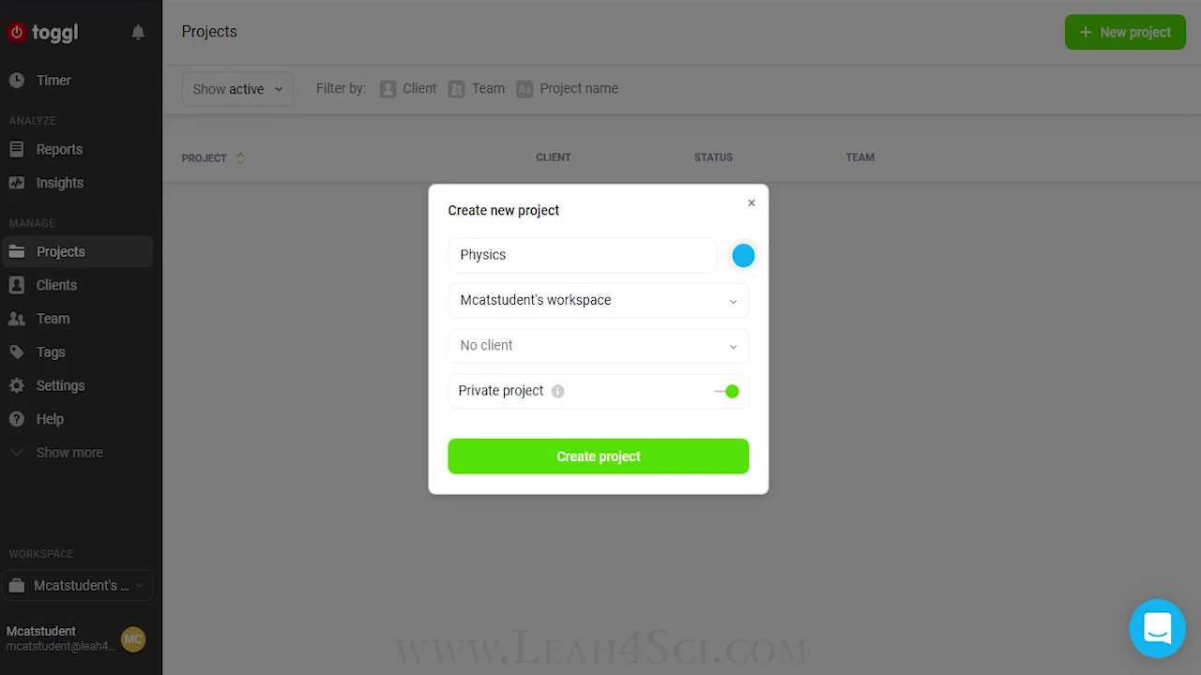
click(599, 456)
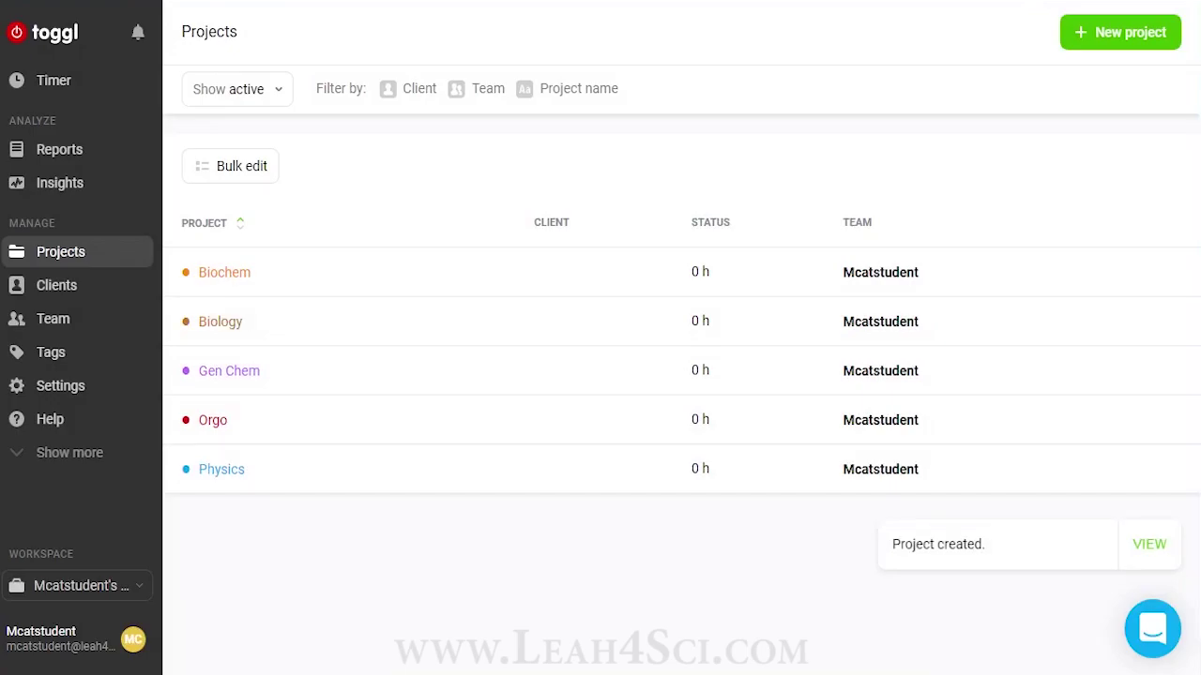
Step: Create the 'Psych/Soc' and 'Full Length' projects
text(Psych)
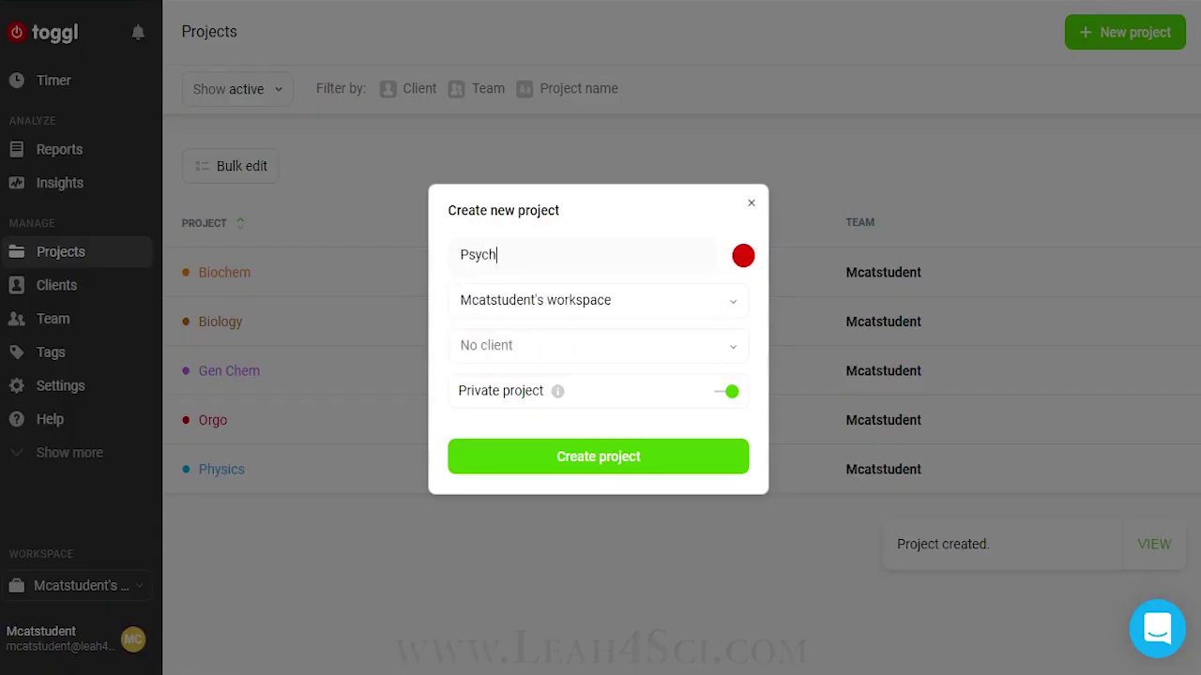
text(/Soc)
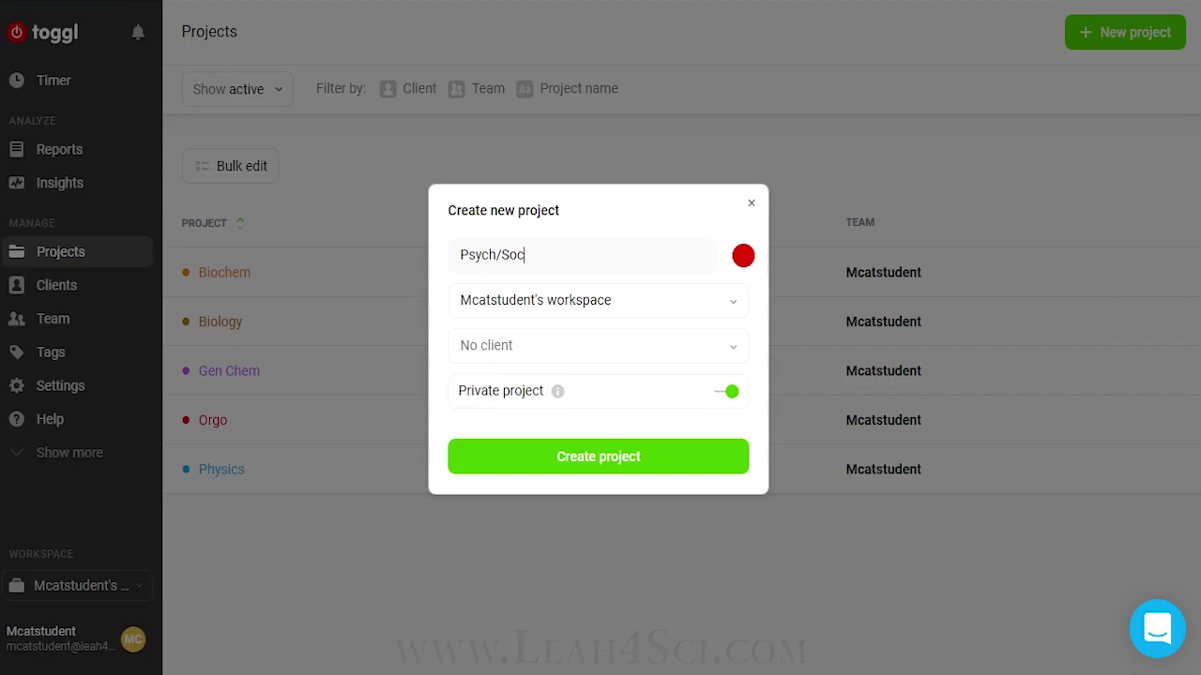
key(Return)
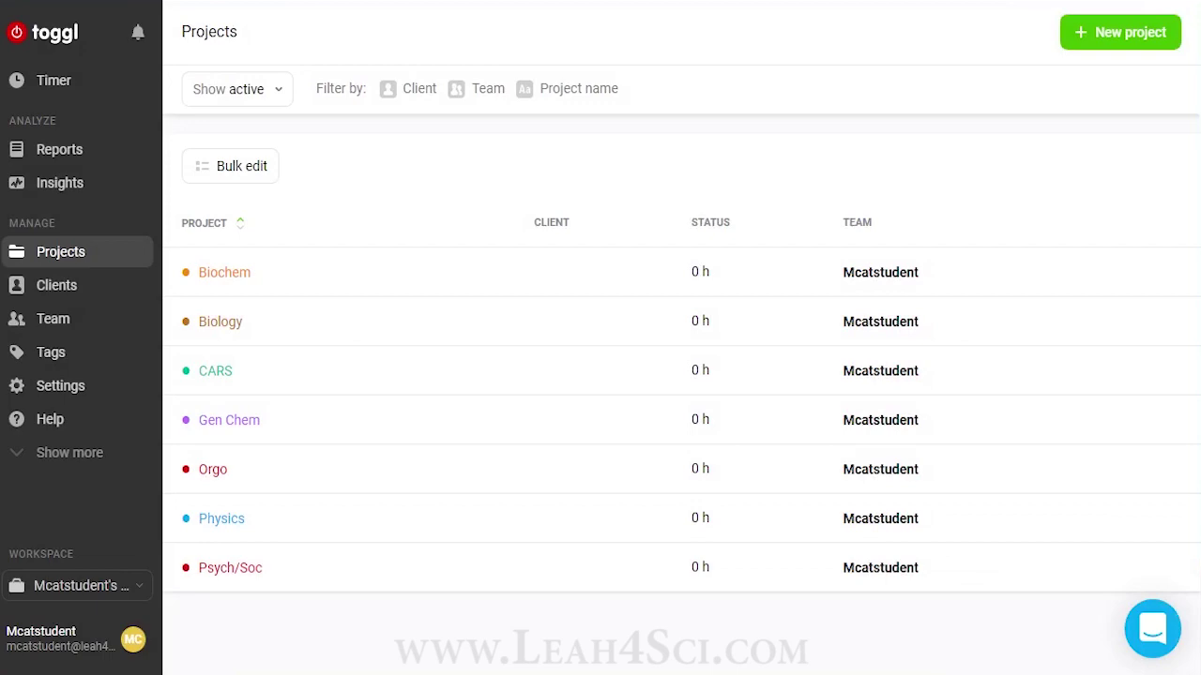
text(nFu)
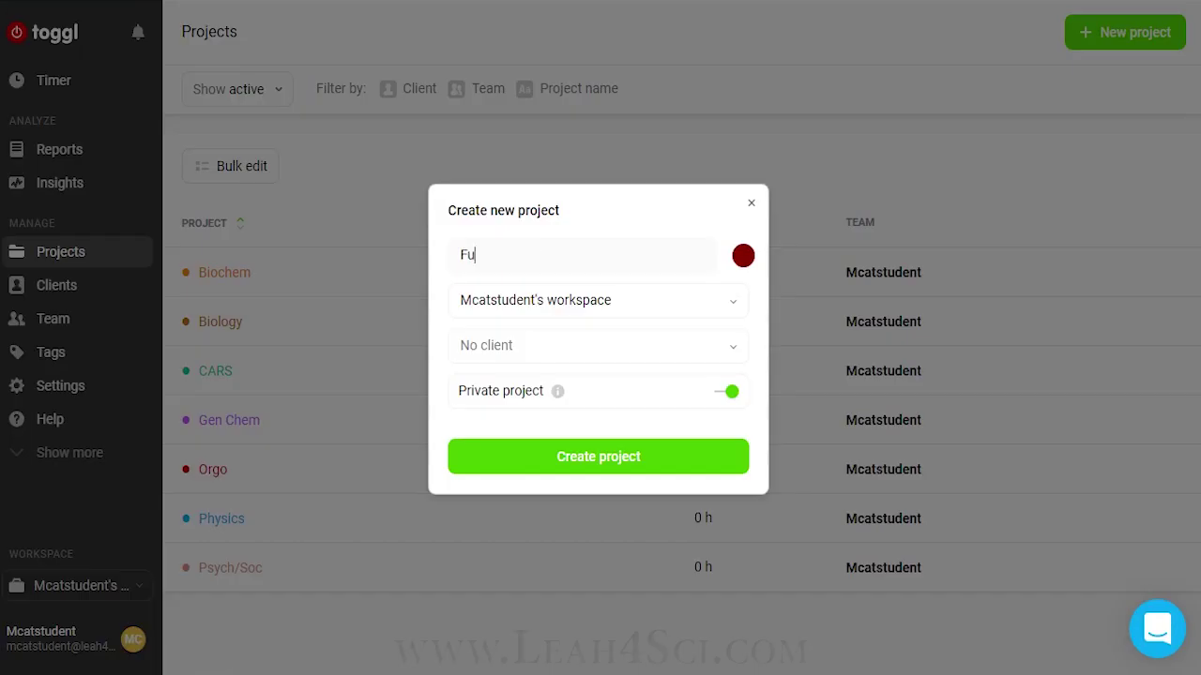
text(ll Length)
key(Return)
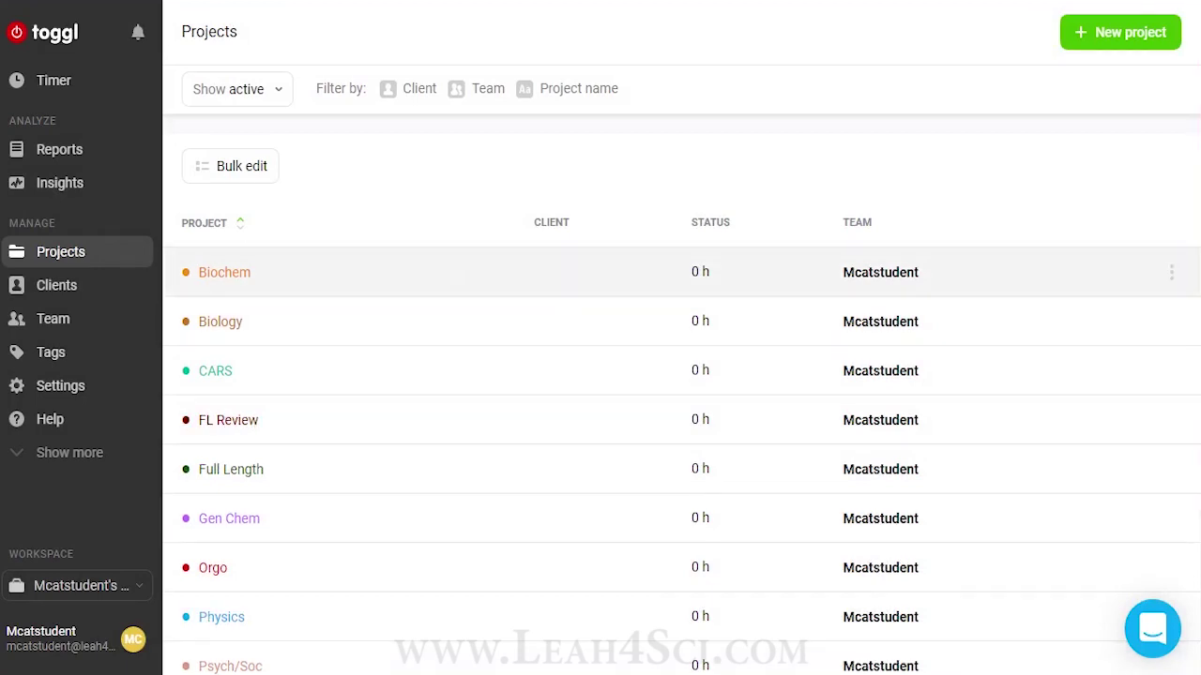
Step: Reload the toggl.com page in the browser
scroll(683, 407, down, 2)
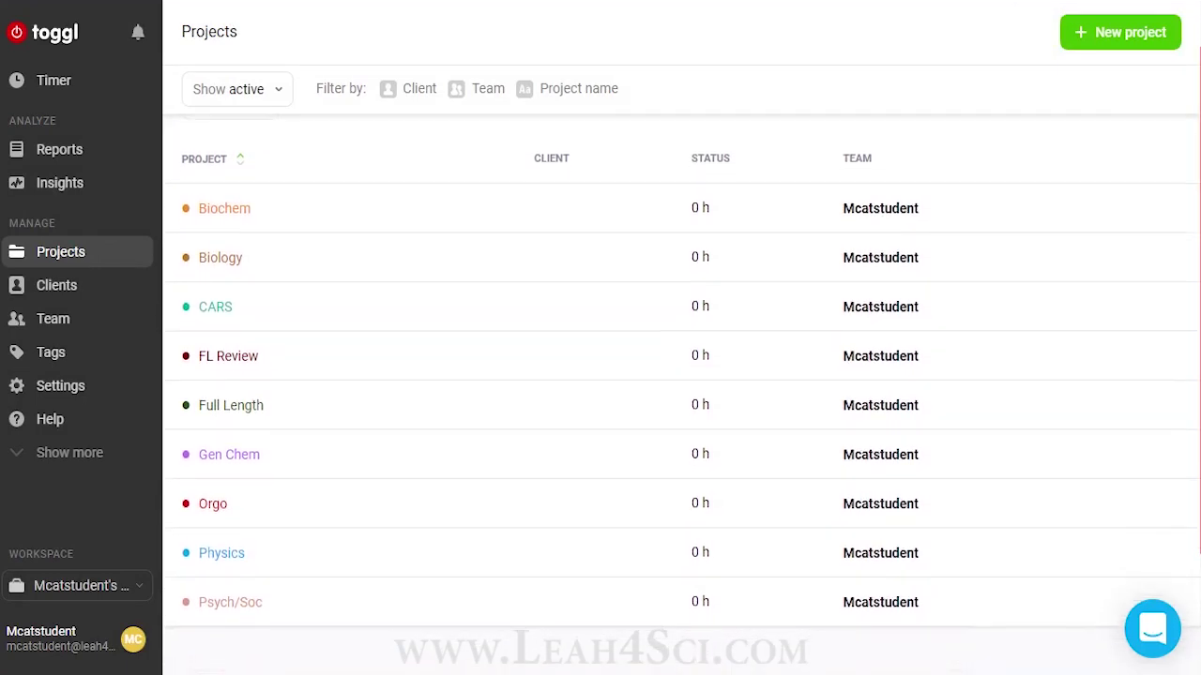
key(ctrl+l)
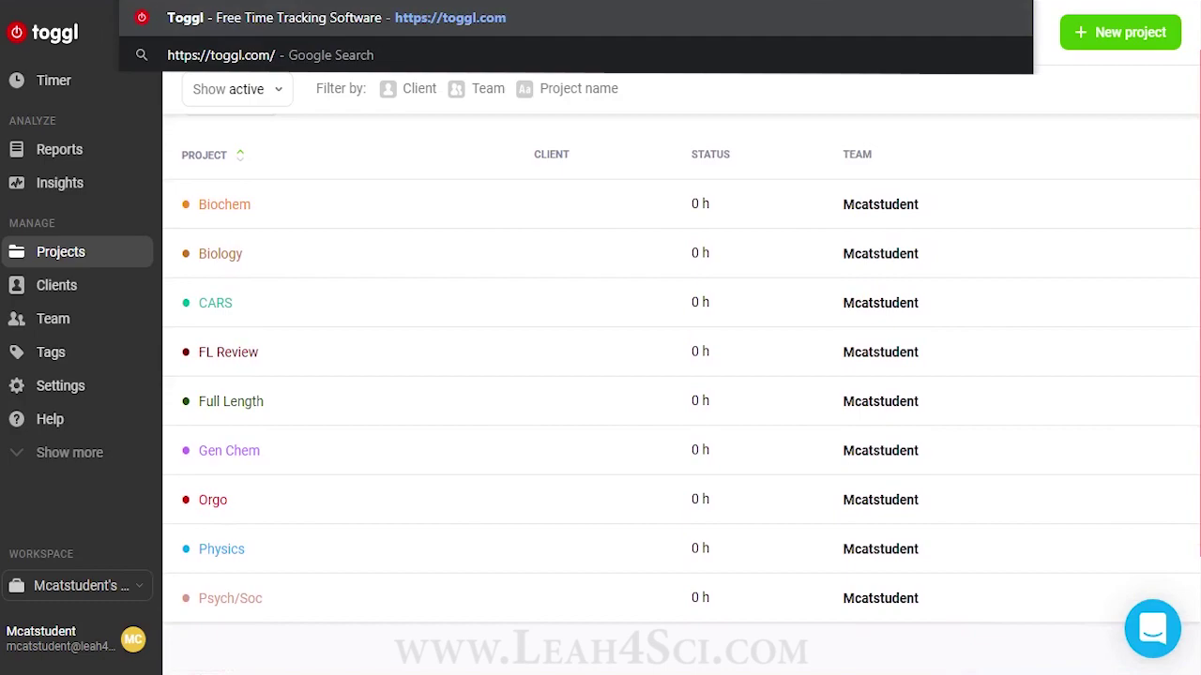
key(Return)
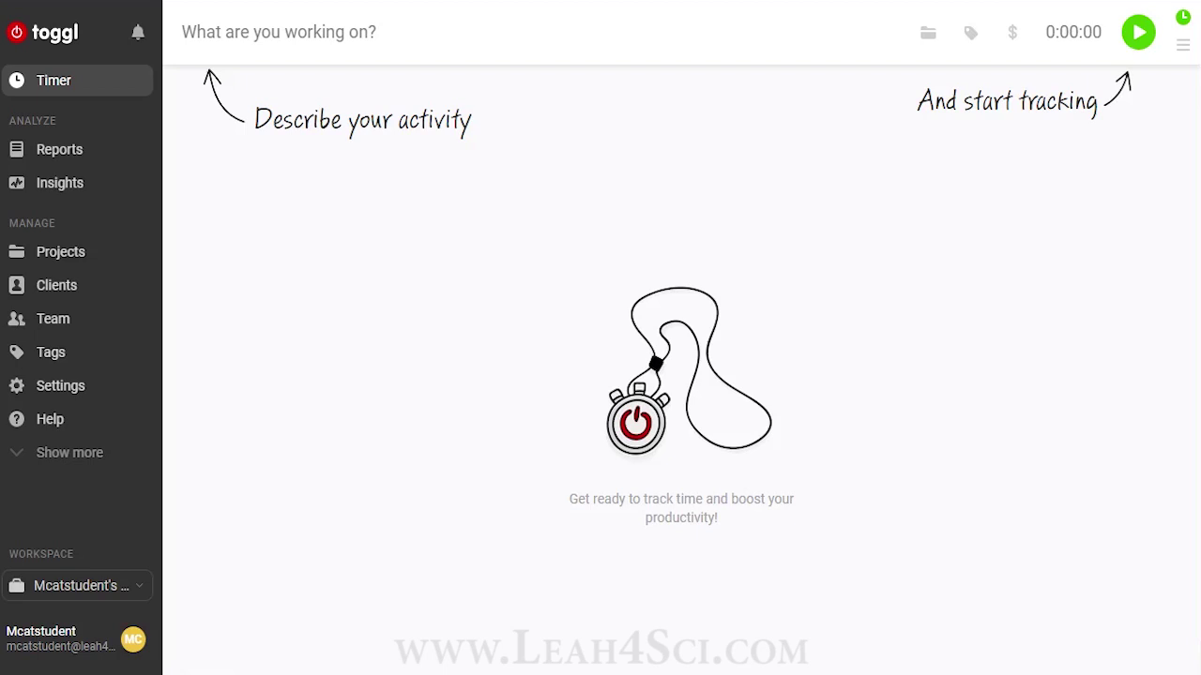
Step: Start a new time entry under the Physics project, described 'Fluids'
key(n)
text(phy)
click(225, 111)
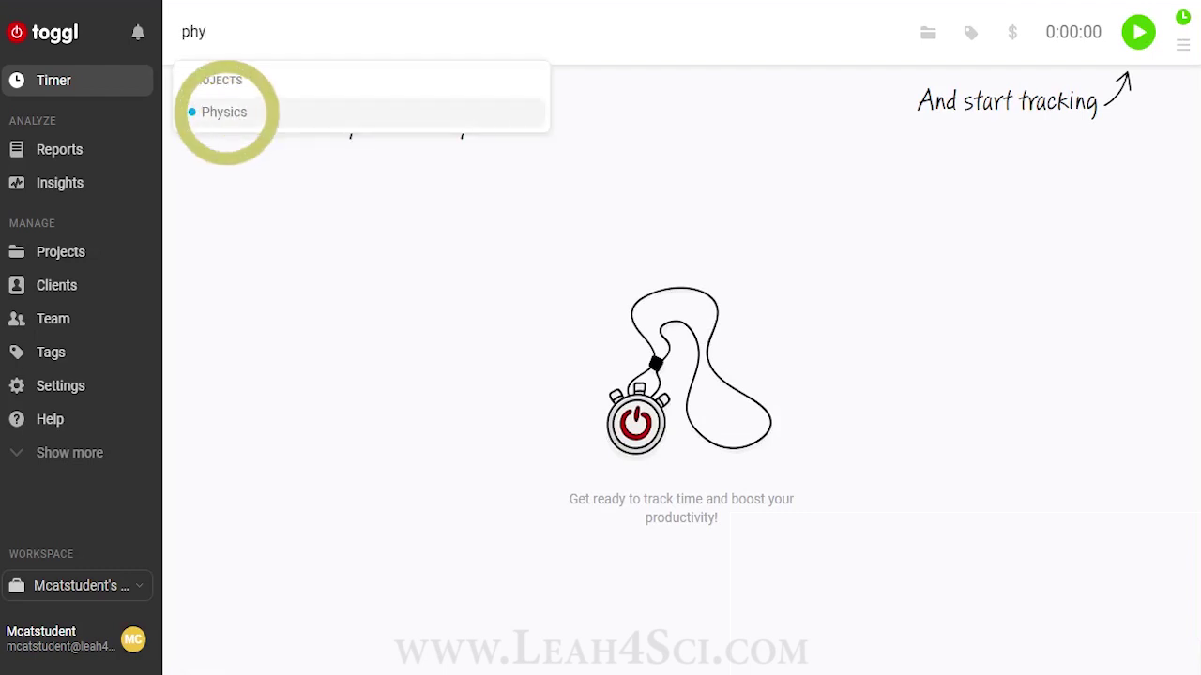
text(Flu)
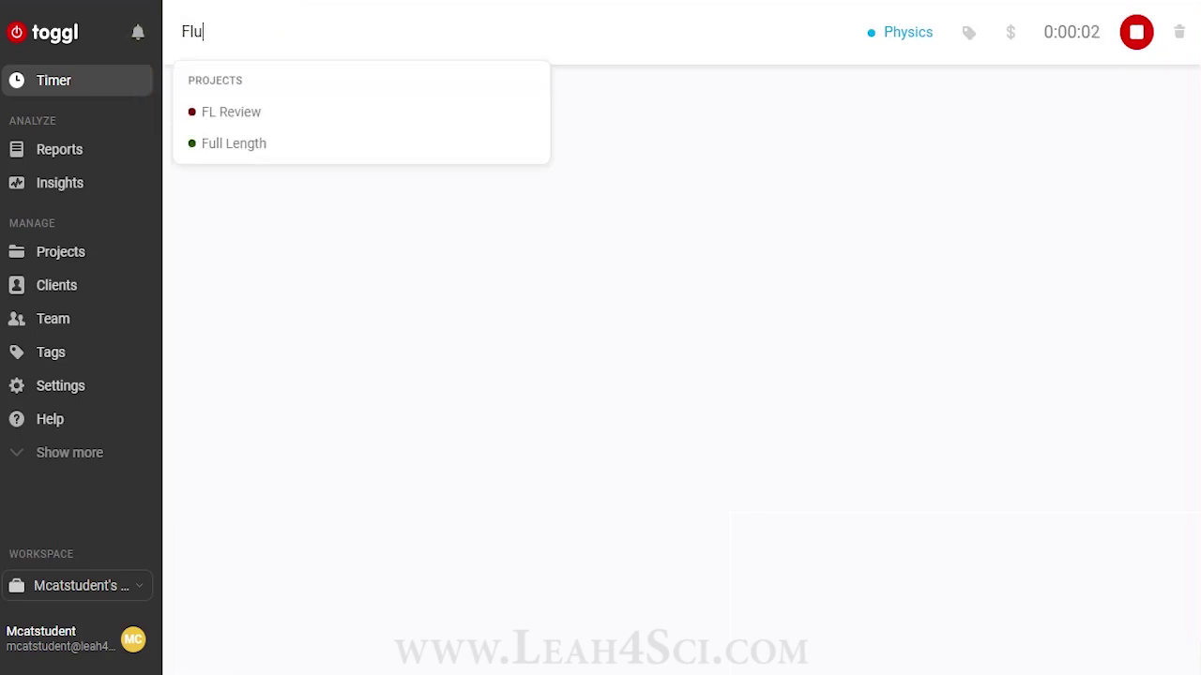
text(ids)
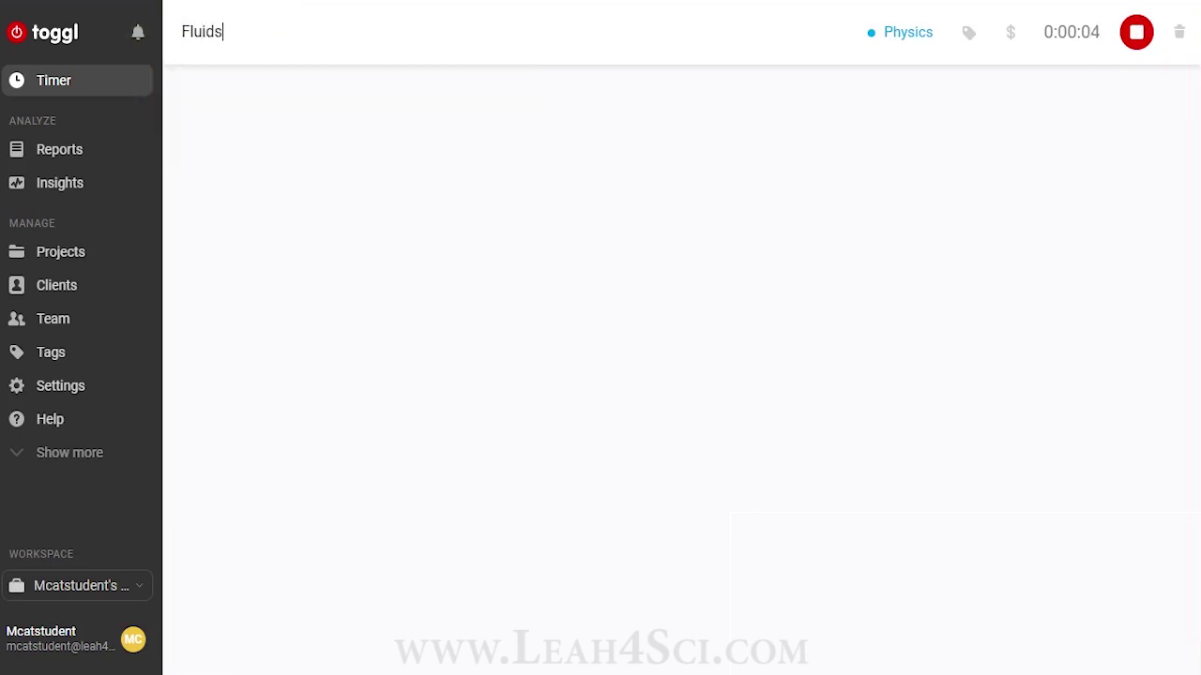
Step: Discard the running Fluids entry and assign Physics to the fresh entry
click(1180, 32)
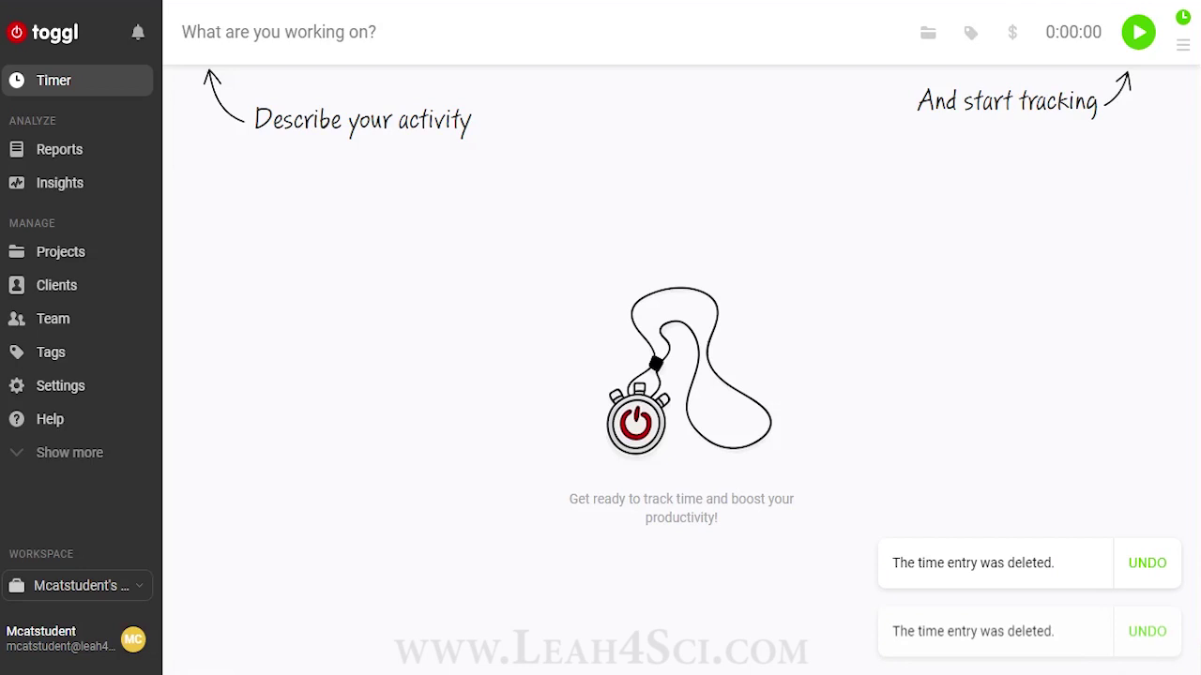
text(Fluids)
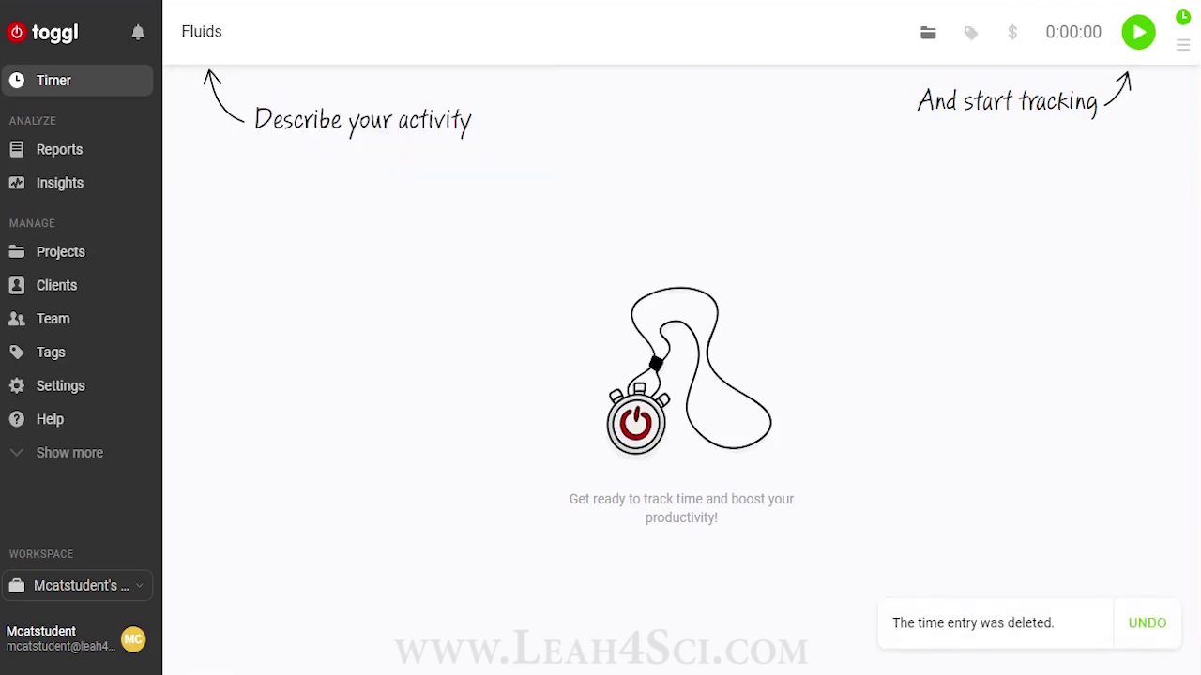
click(928, 32)
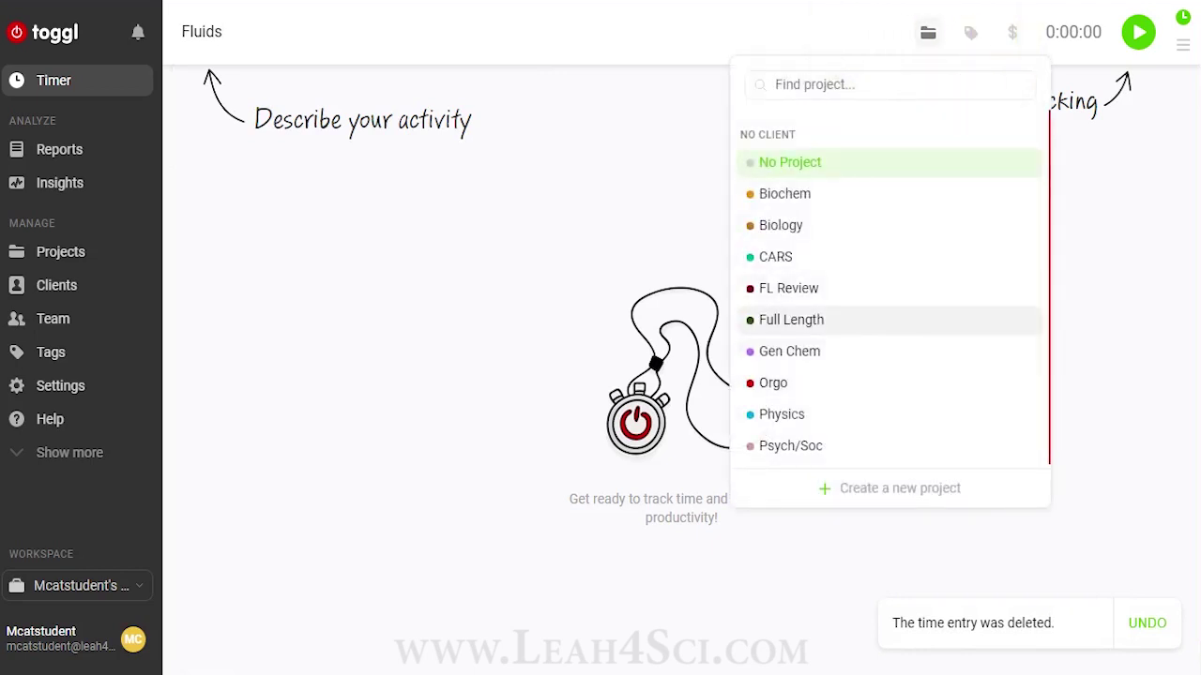
text(phy)
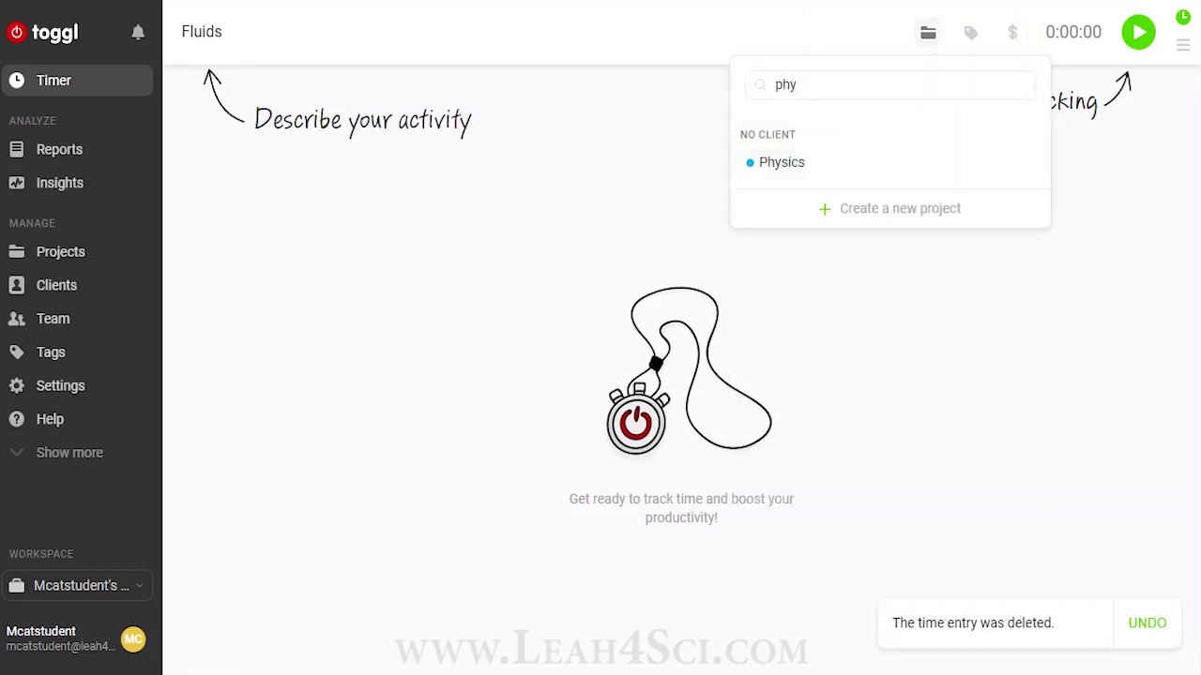
key(Return)
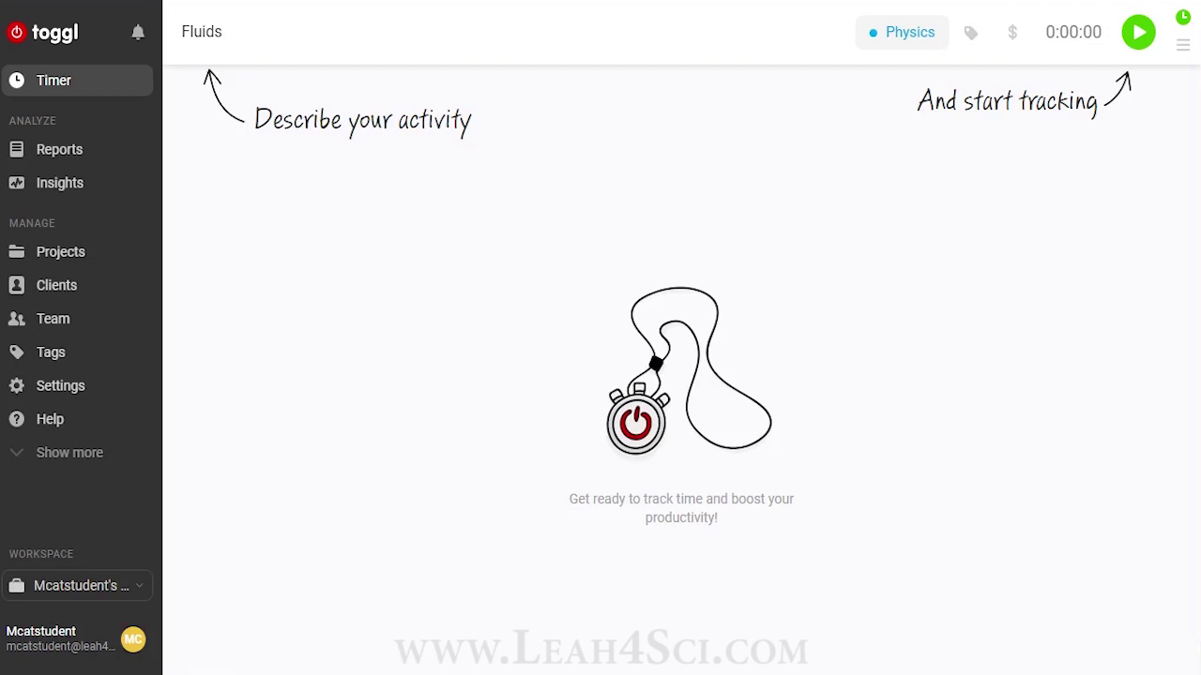
Step: Time a 'Fluids' session under Physics and stop it, logging 32 seconds
key(ctrl+a)
text(Fl)
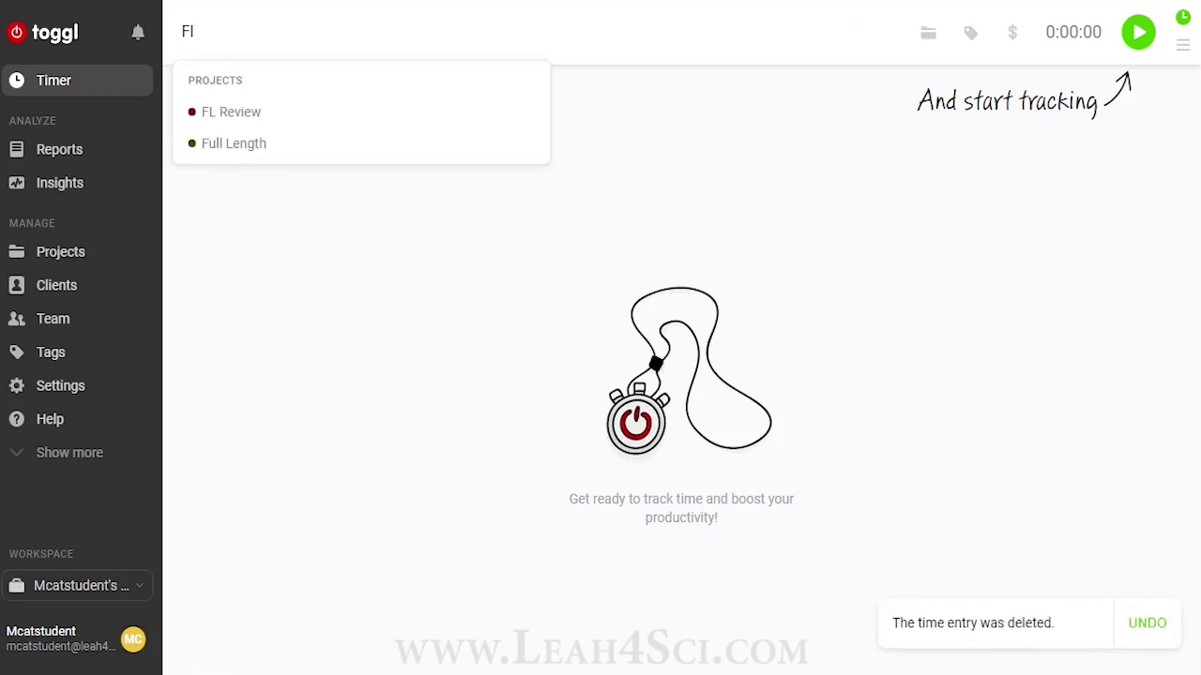
key(BackSpace)
key(BackSpace)
text(phy)
key(Down)
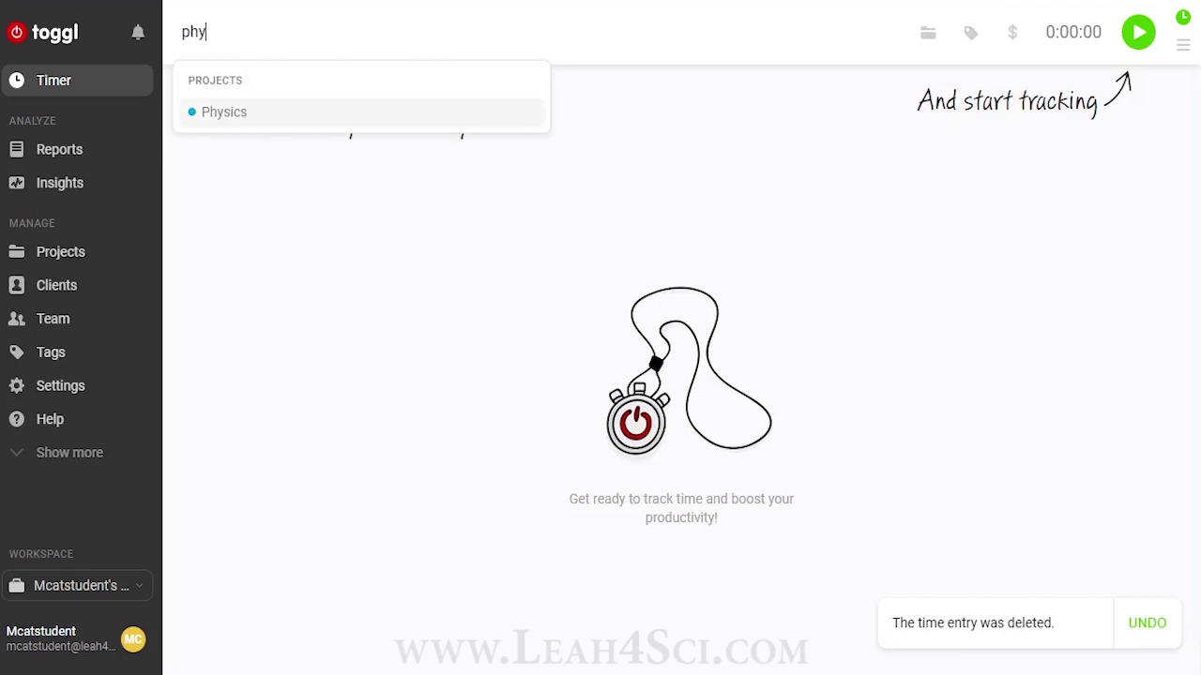
key(Return)
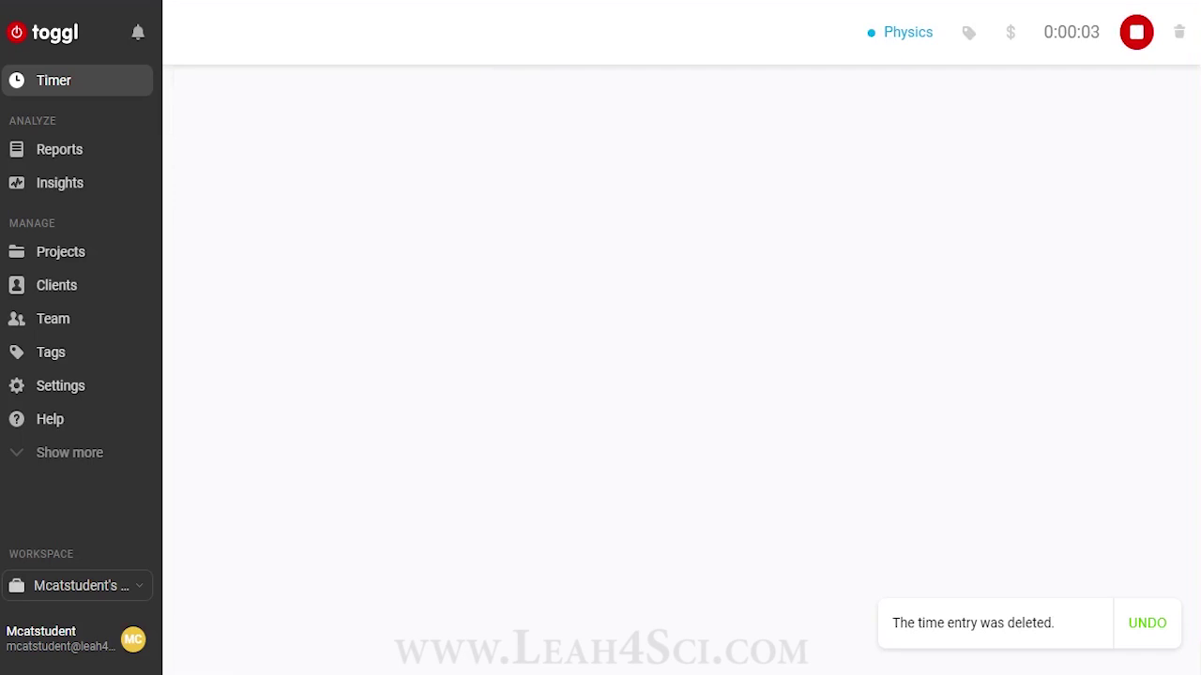
text(Fluid)
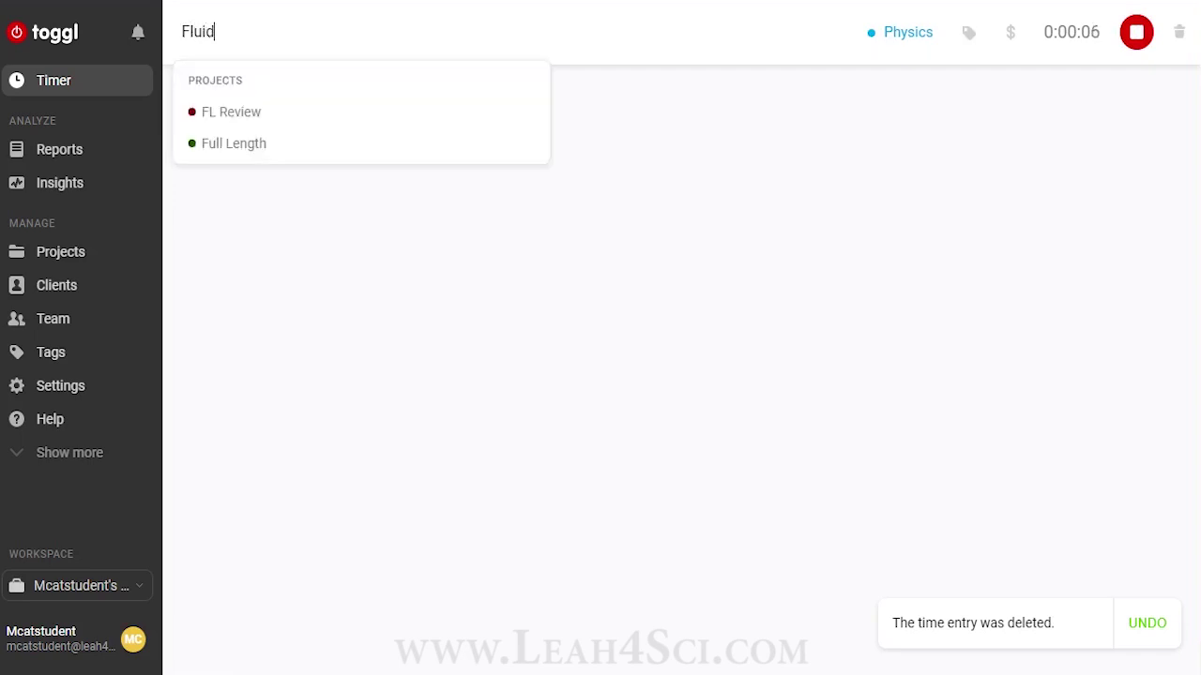
text(s)
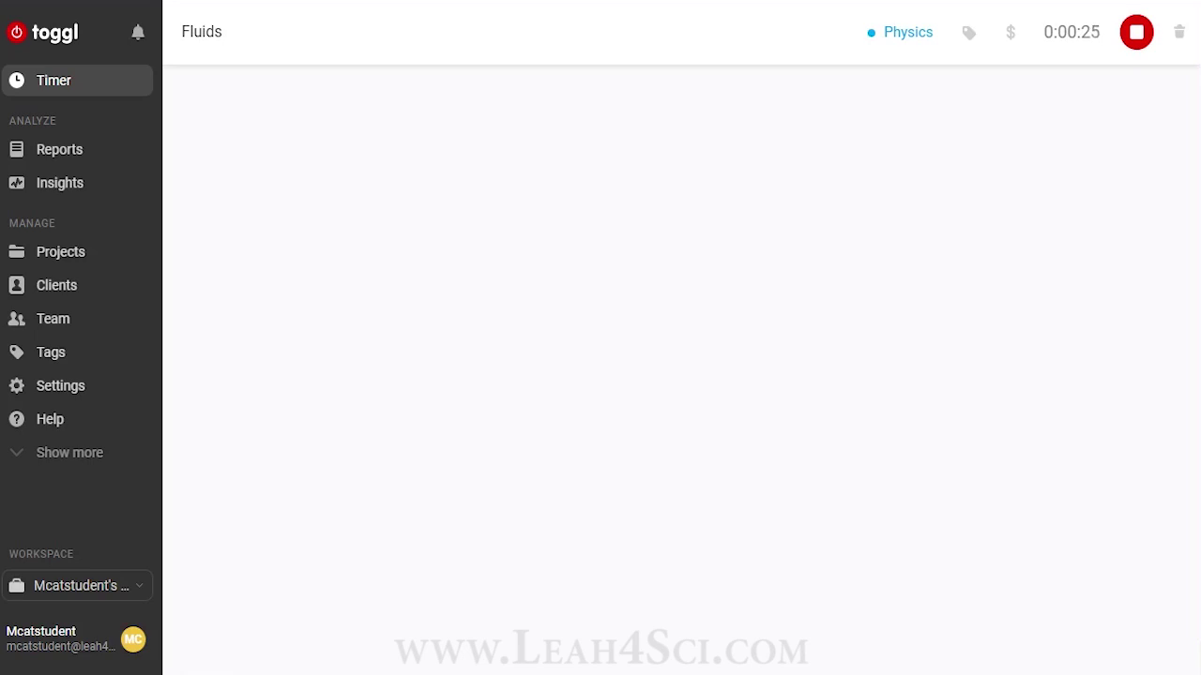
click(1136, 32)
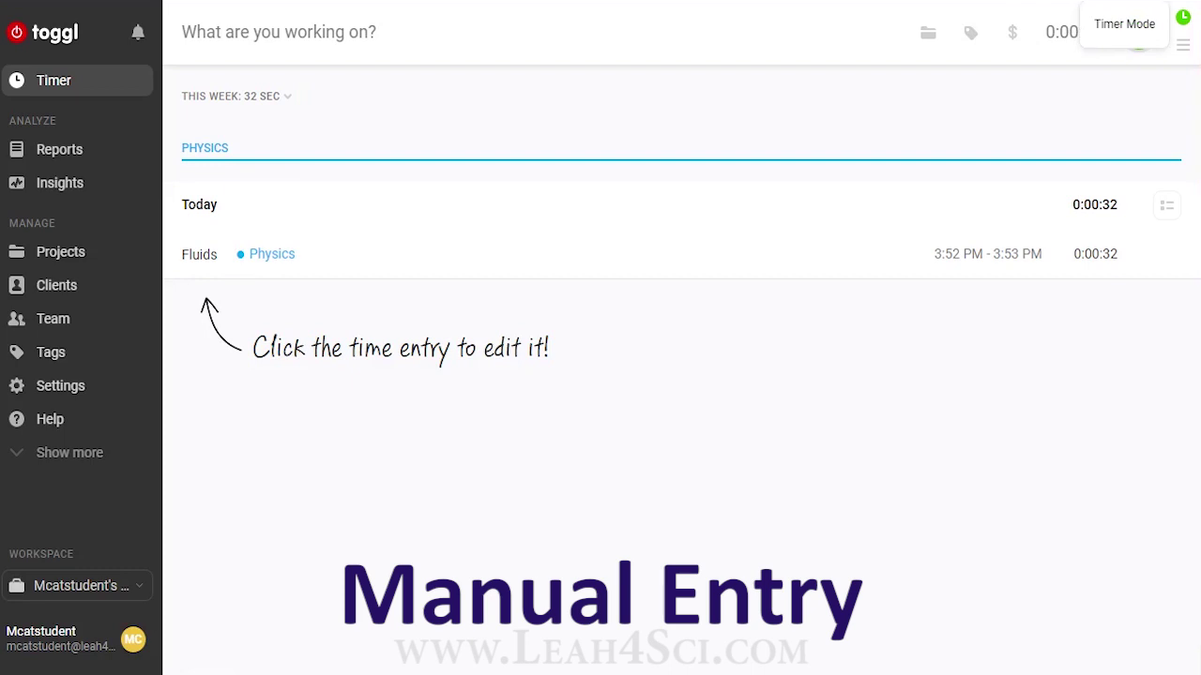
Step: In manual mode, enter 'Immune System (Pg 271 - 303)' under the Biology project
click(1183, 44)
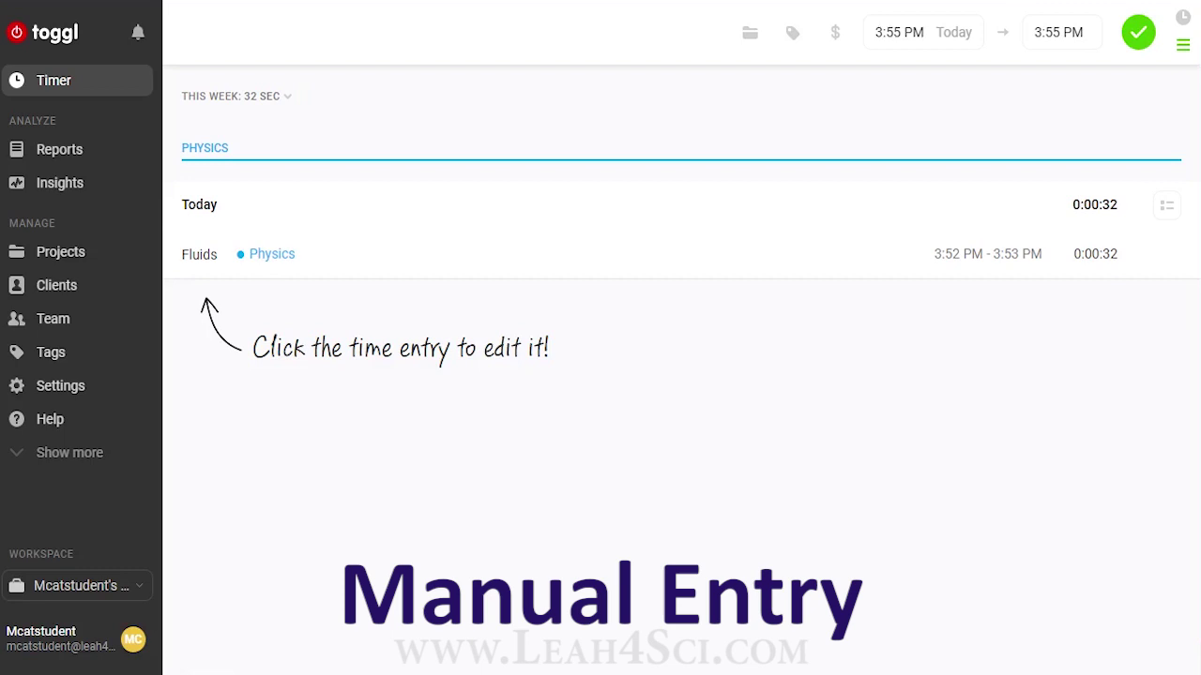
text(Immu)
text(ne System)
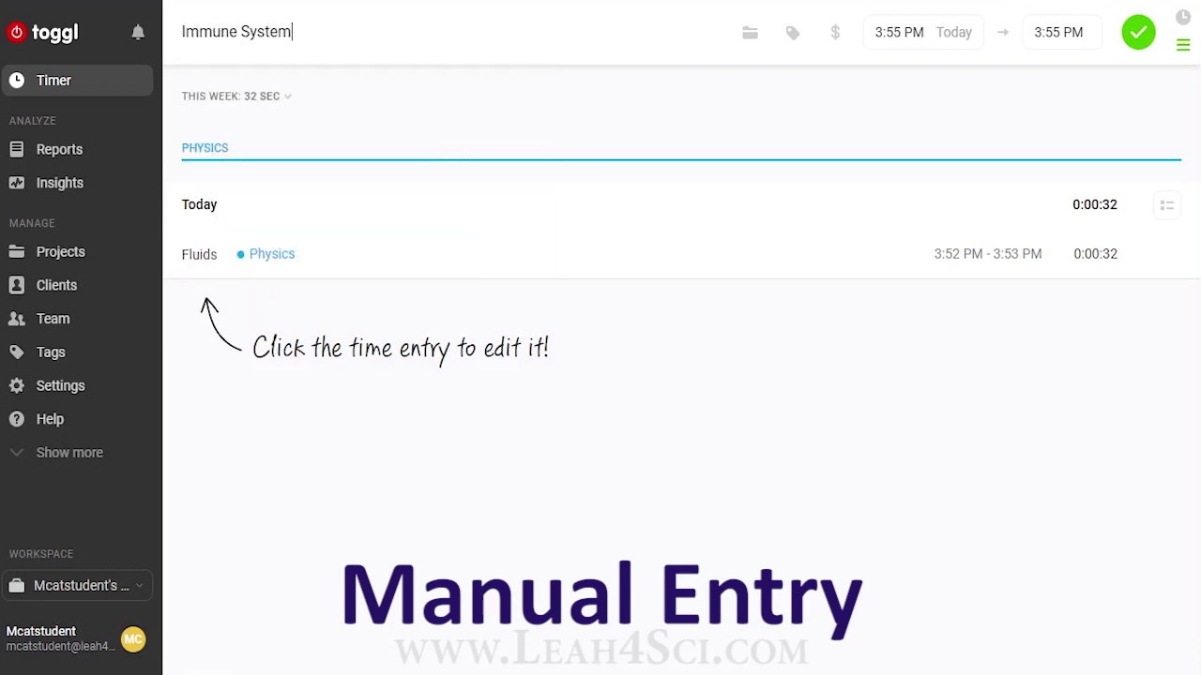
text( (Pg 271 )
text(- 303))
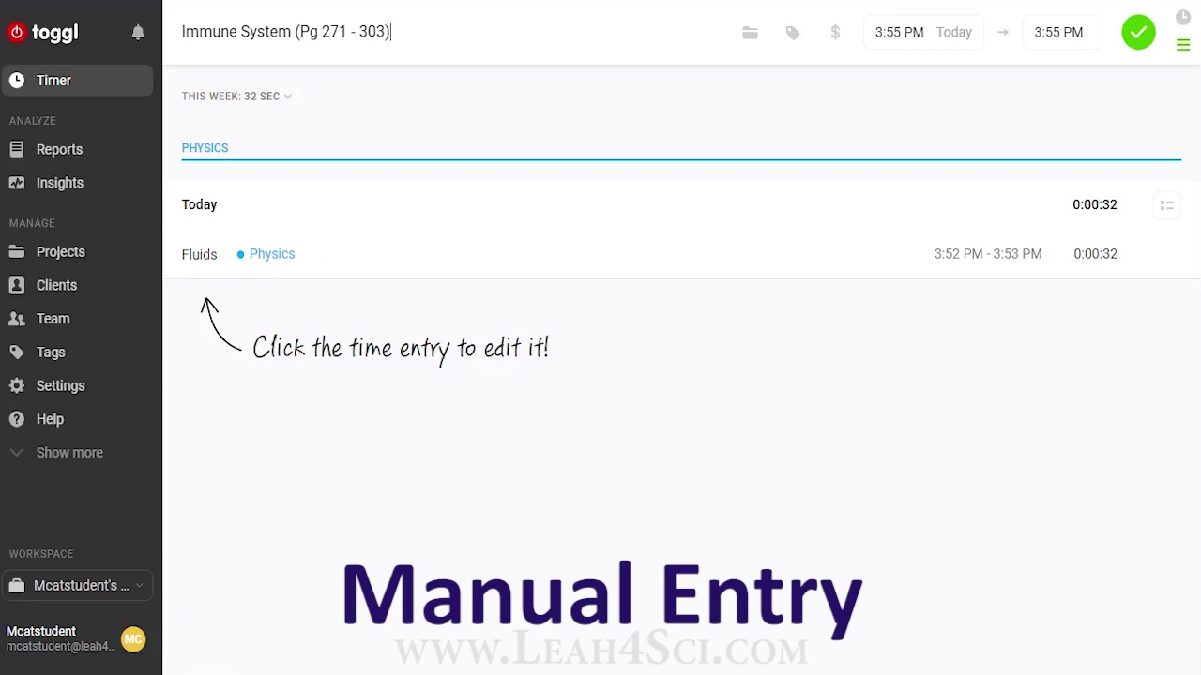
click(750, 32)
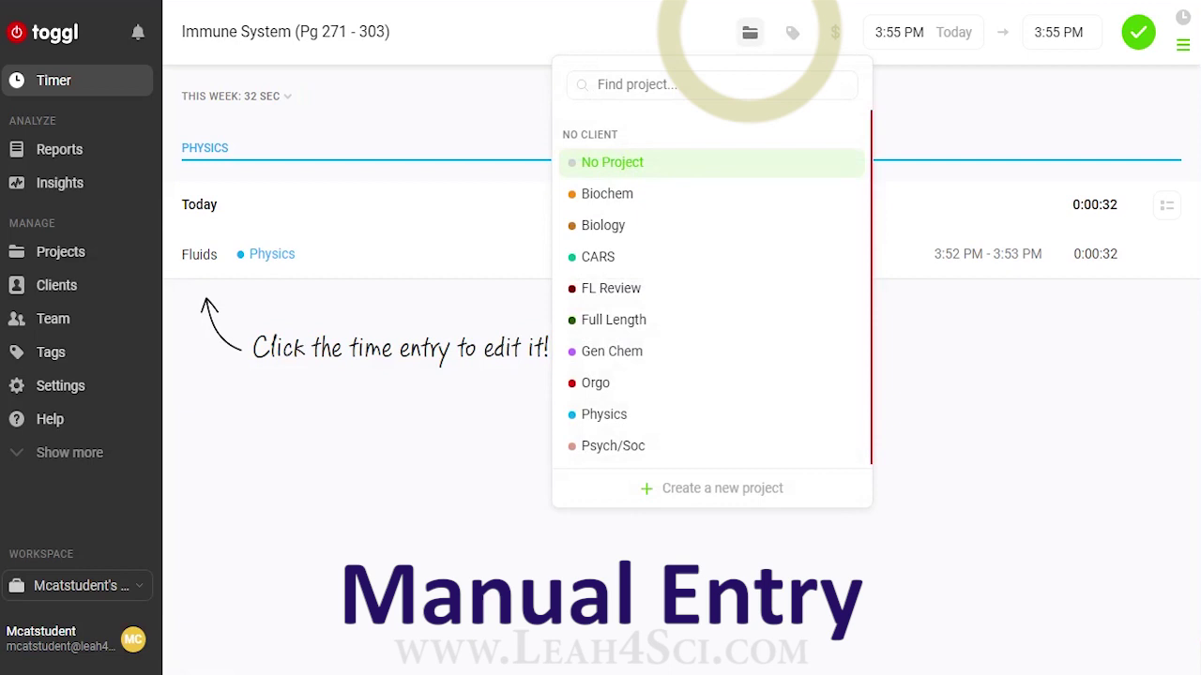
click(603, 225)
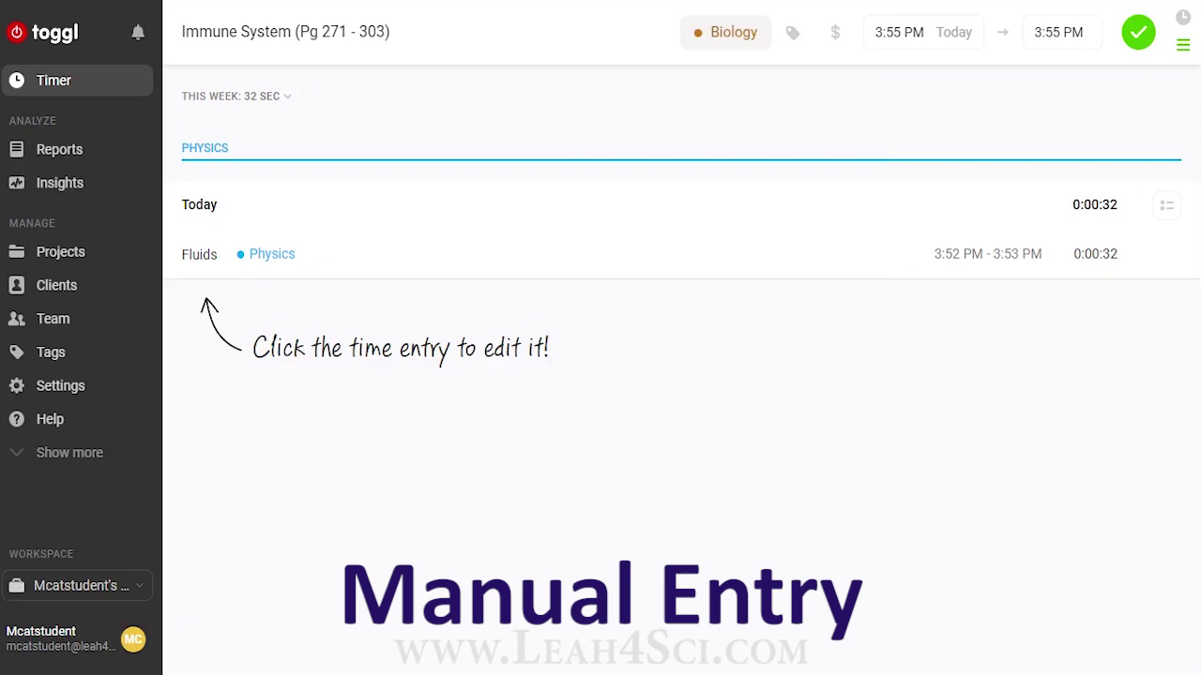
Step: Set the entry to run 9:55 AM to 11:45 AM and save it
click(899, 32)
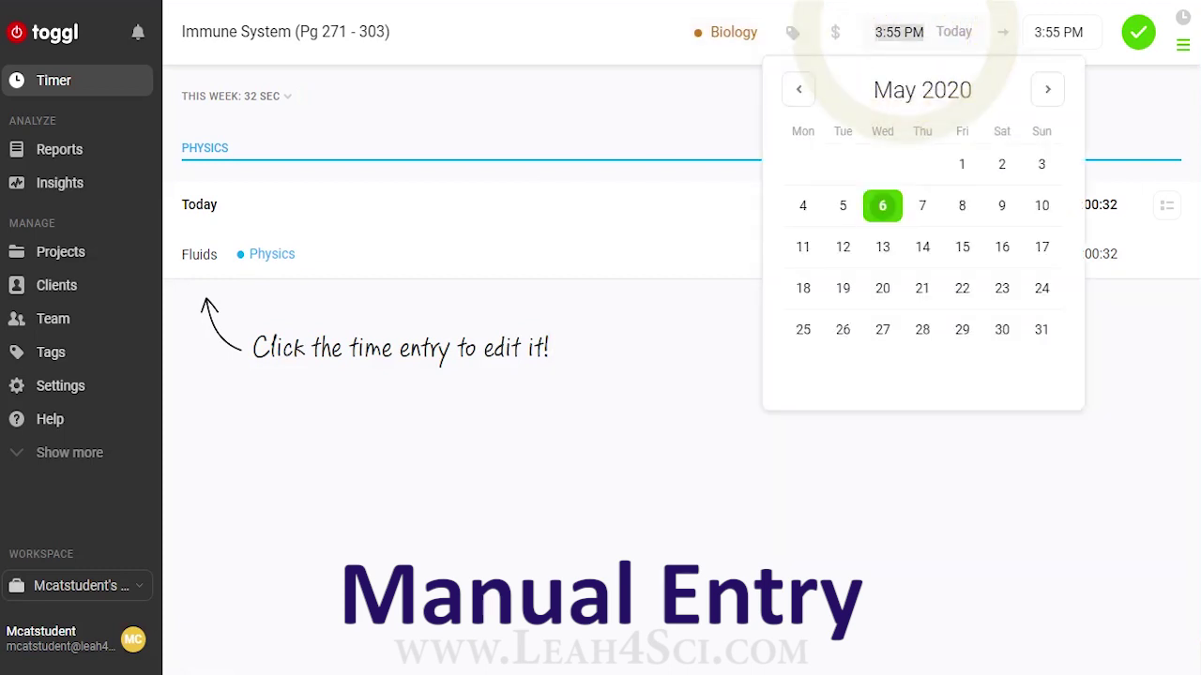
key(BackSpace)
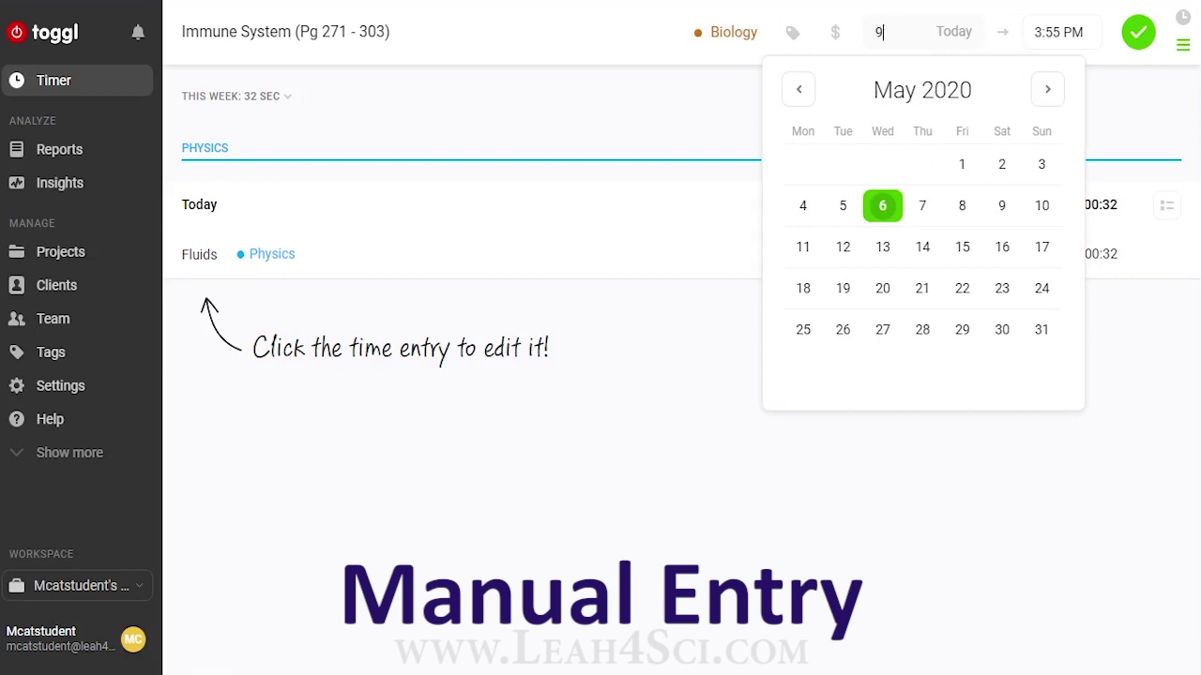
text(9:55am)
key(Tab)
click(1058, 32)
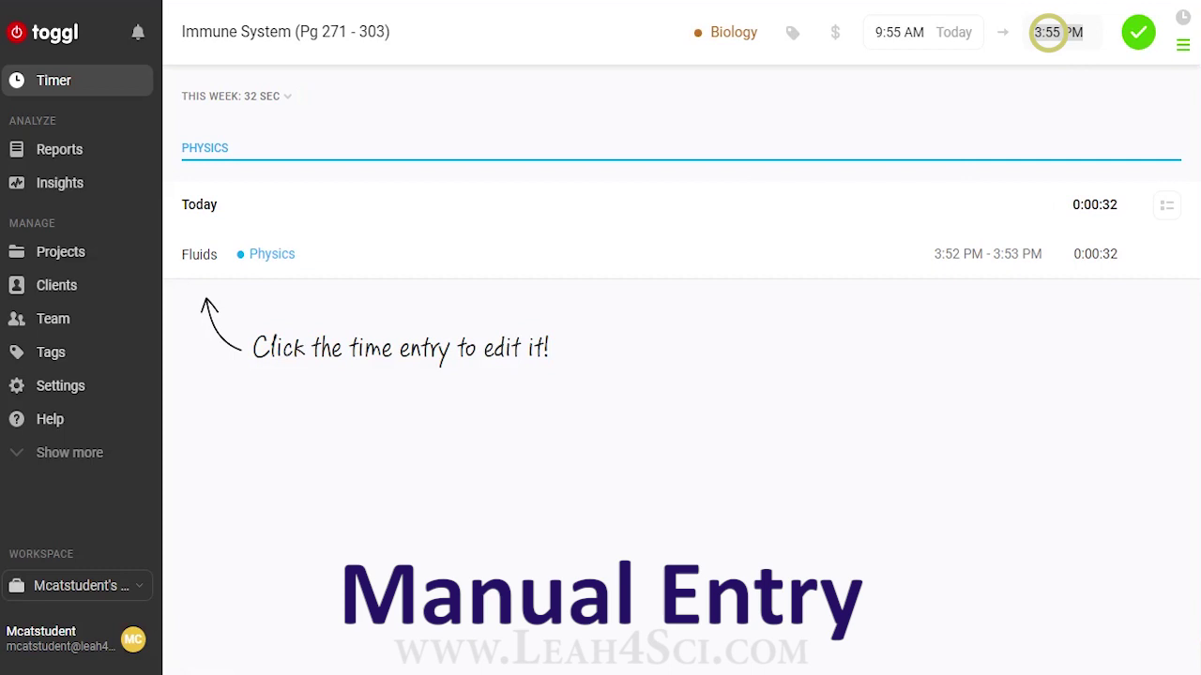
text(11:45)
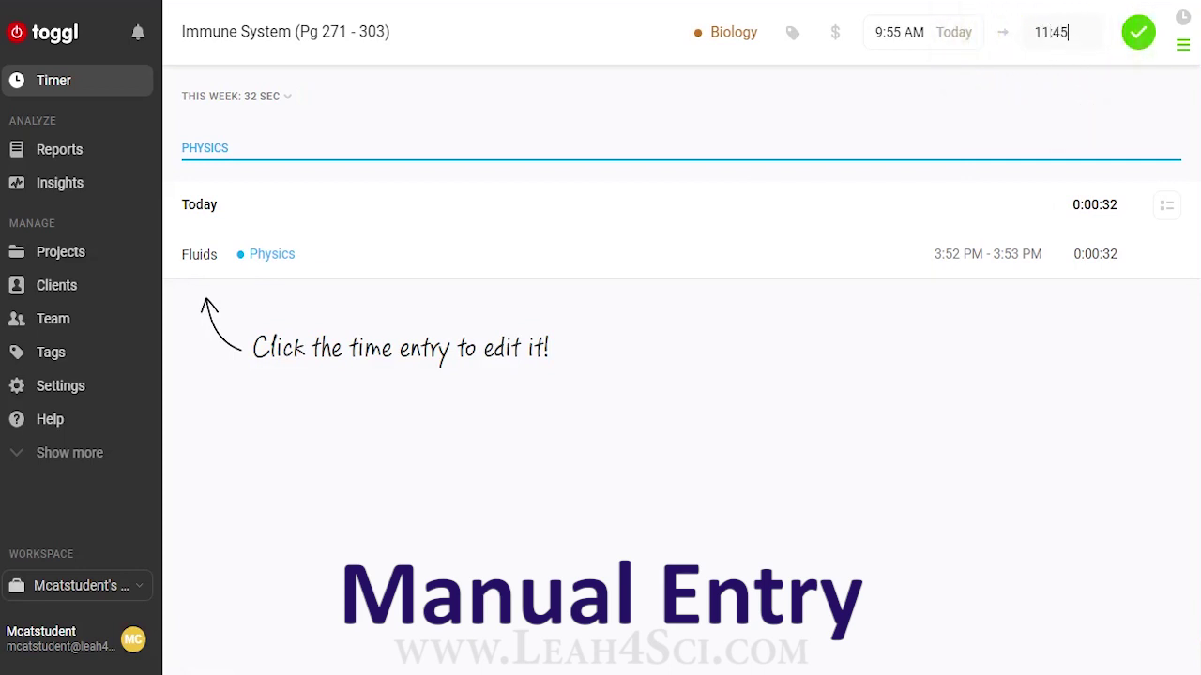
key(shift+Tab)
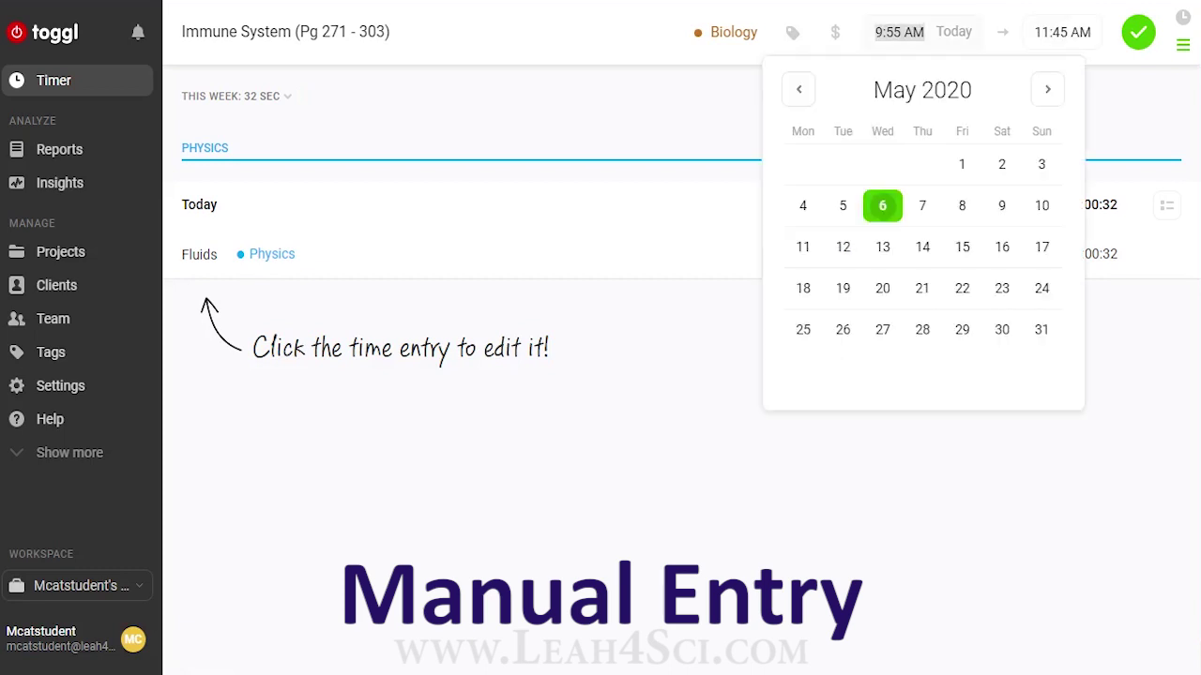
key(Escape)
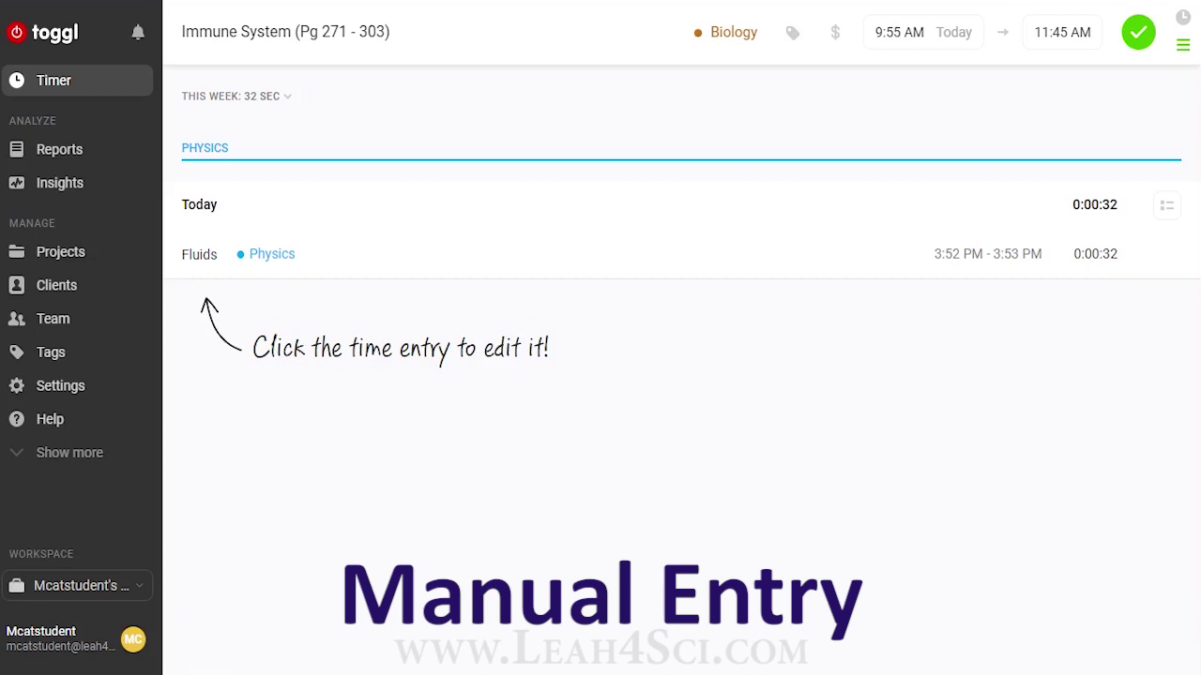
click(1138, 32)
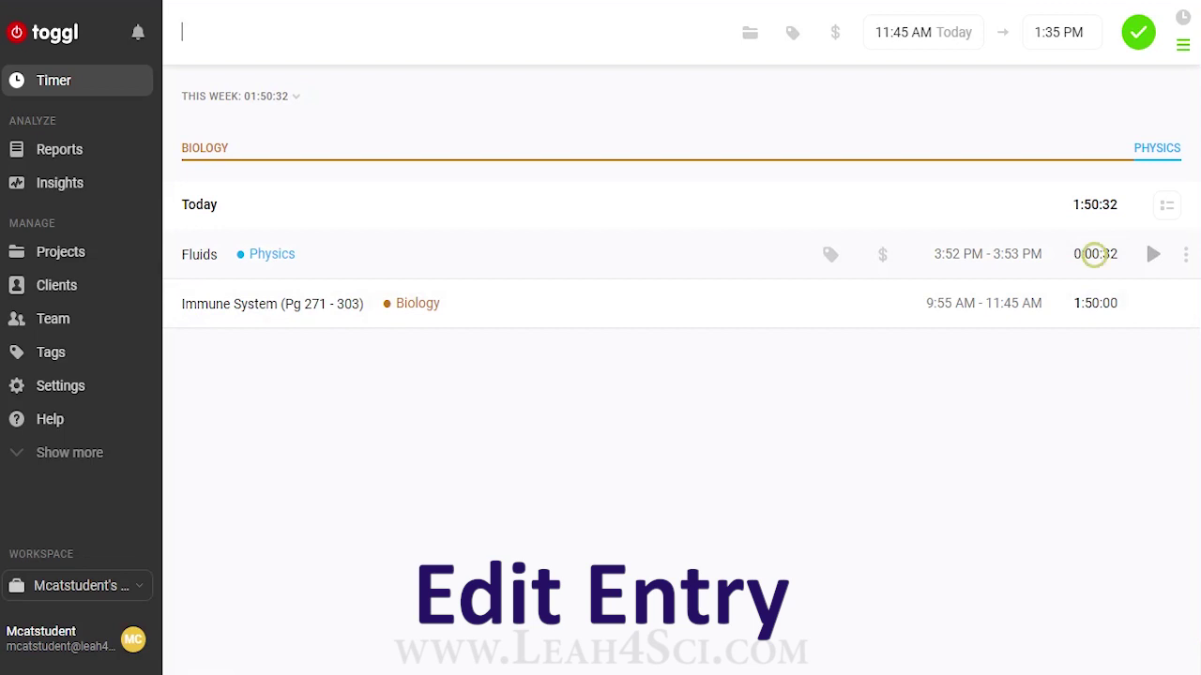
Step: Change the Fluids entry's start to 3:00 PM so it runs 3:00–3:53 PM
click(1095, 253)
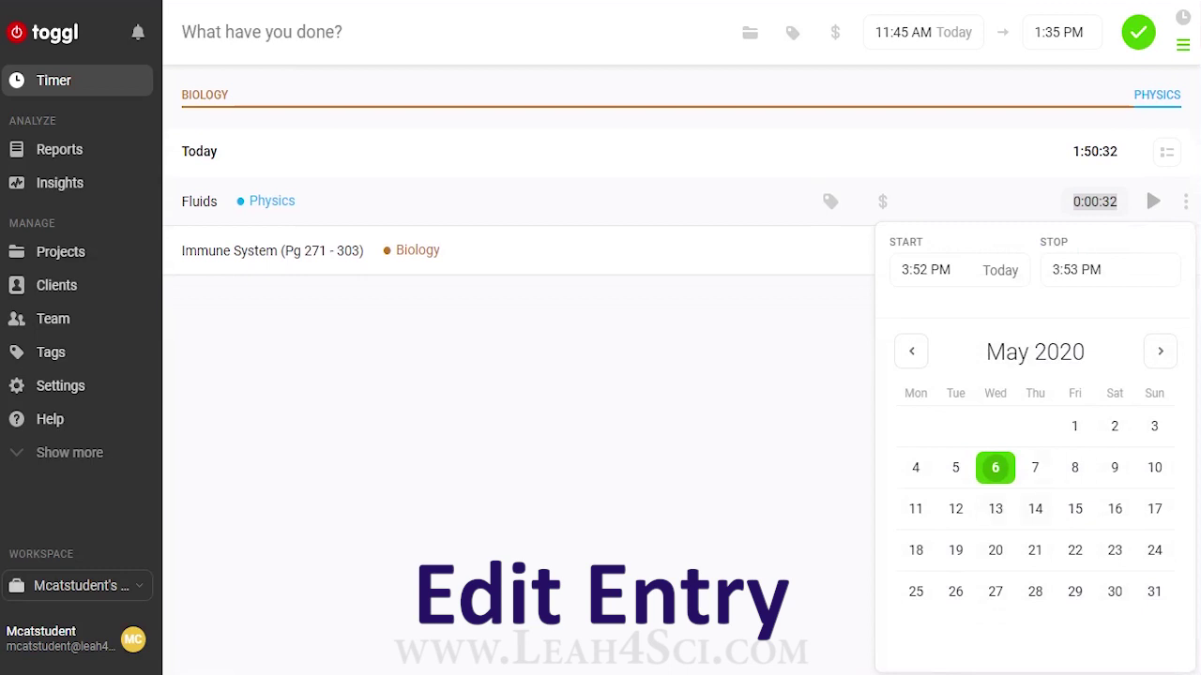
key(Tab)
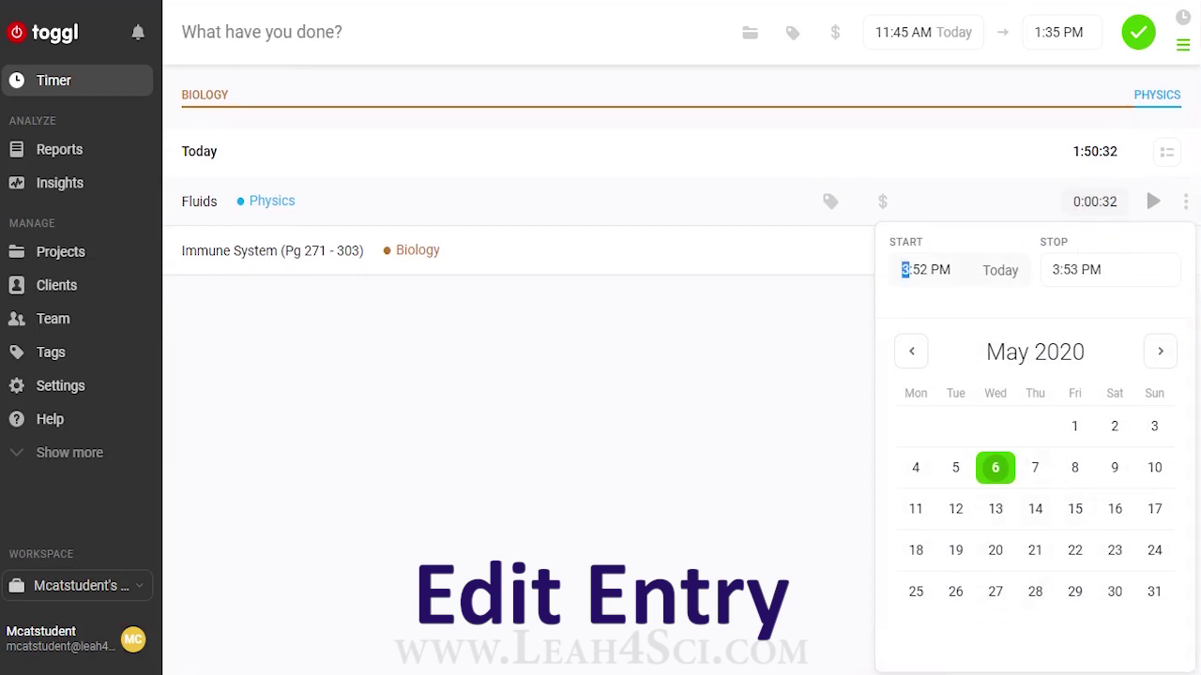
text(3pm)
key(Tab)
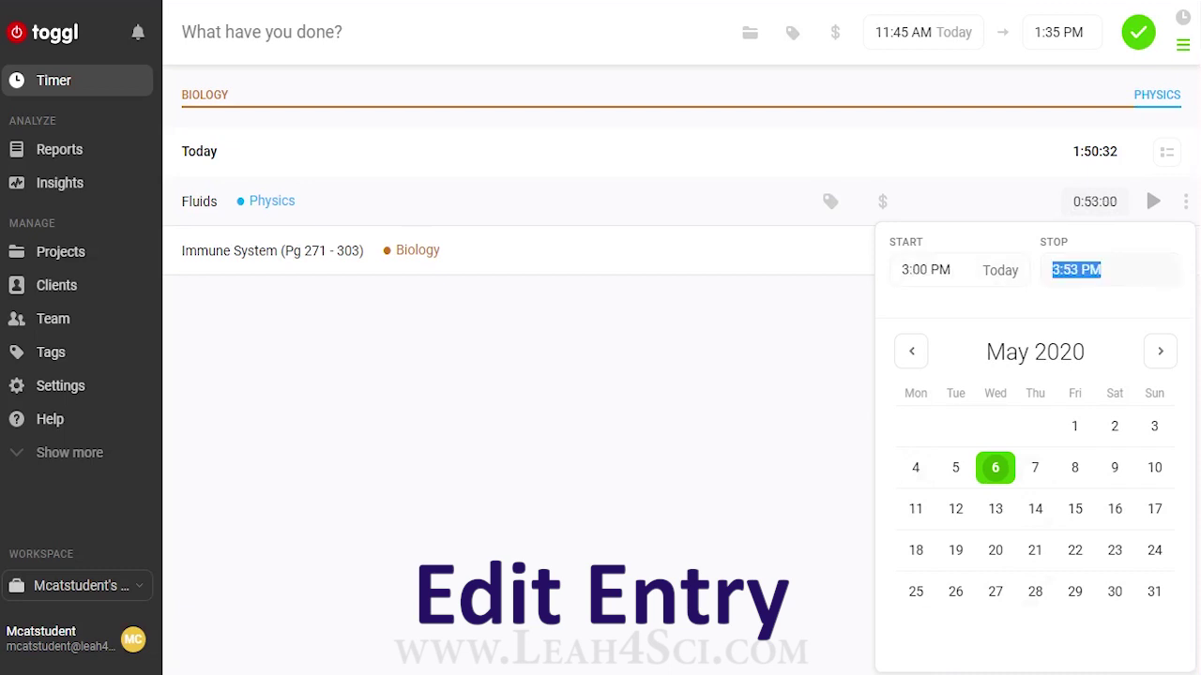
key(Return)
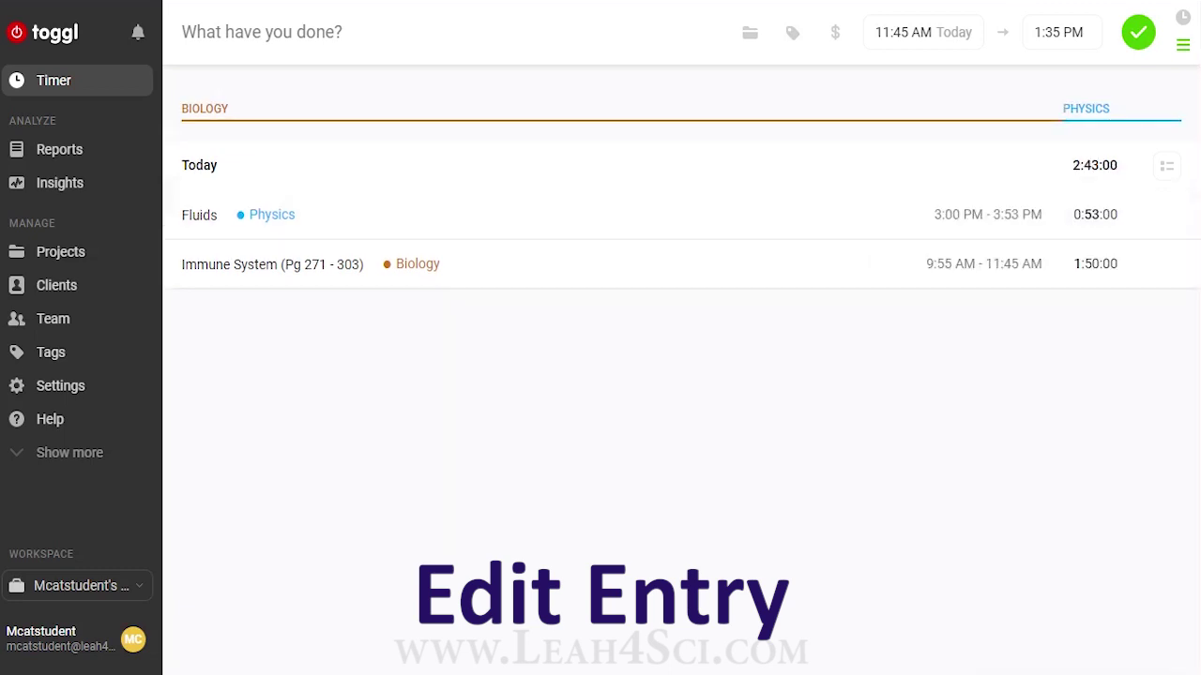
scroll(684, 200, up, 1)
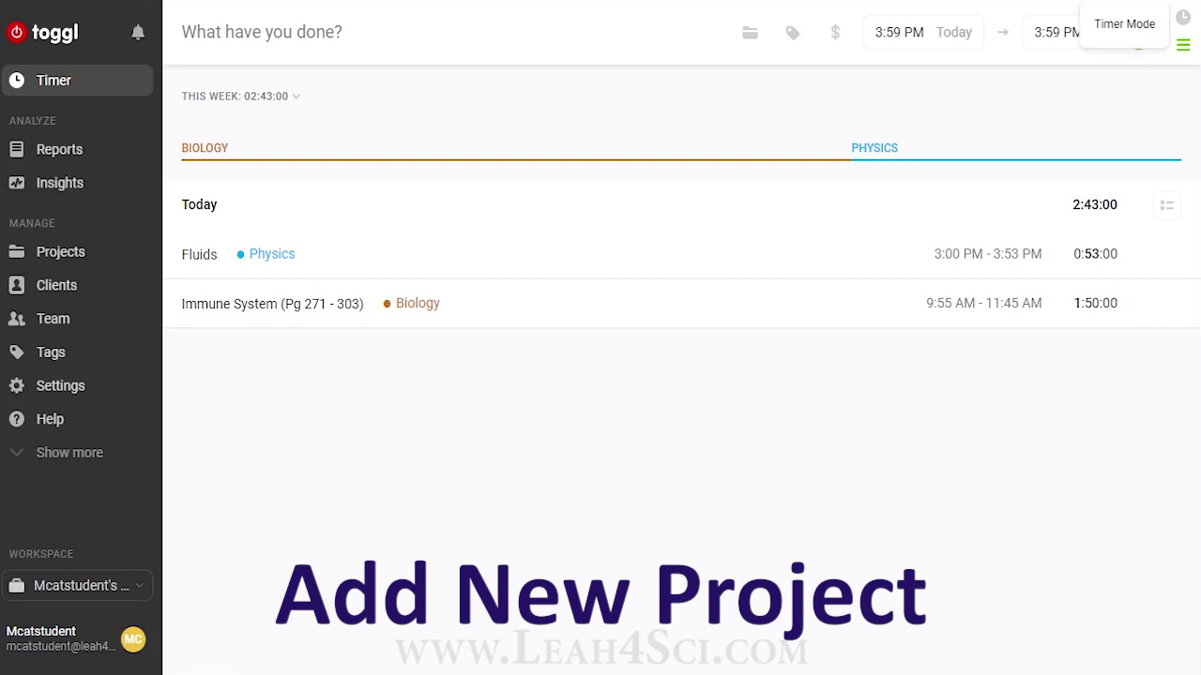
Step: Switch to timer mode and describe the entry as 'MCAT Math AW'
click(1183, 17)
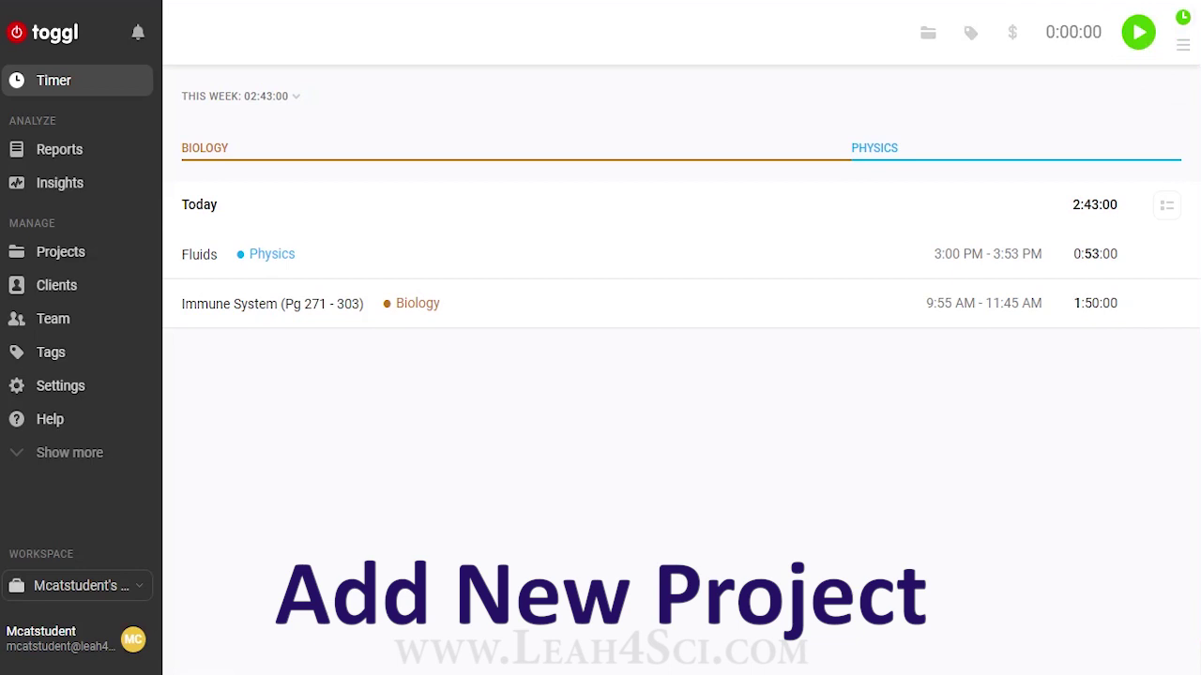
text(Math)
click(59, 251)
key(ctrl+a)
text(MCAT Math AW)
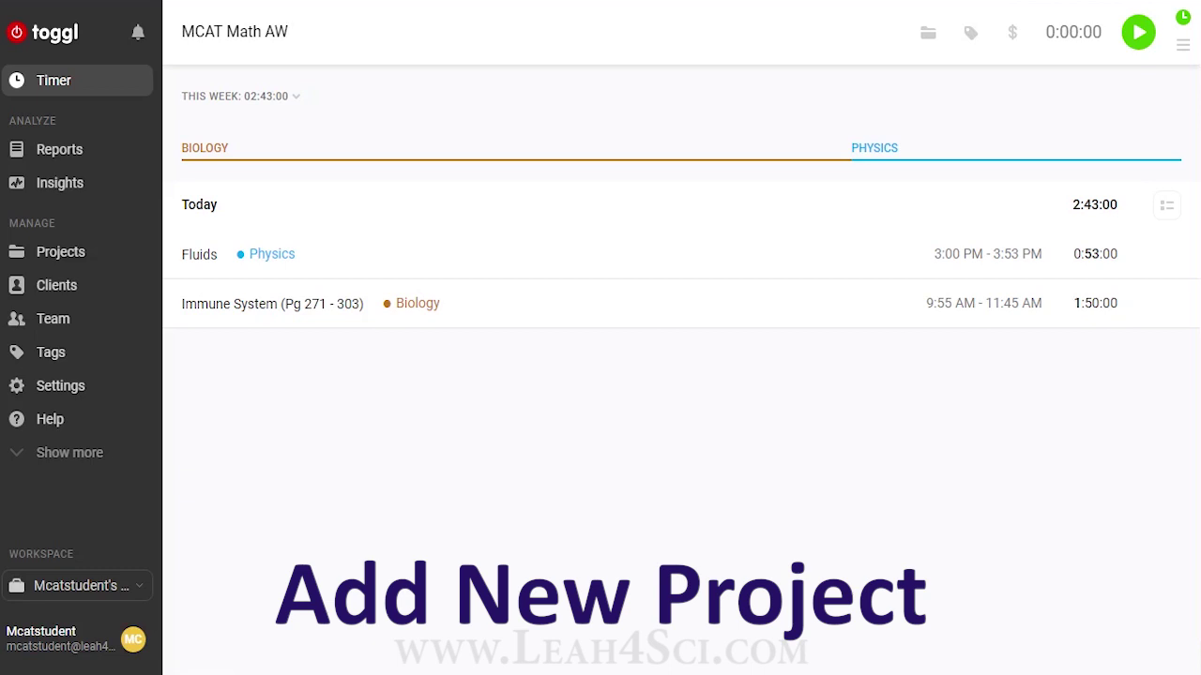
Step: Create a new 'MCAT Math' project for the entry and start its timer
click(928, 33)
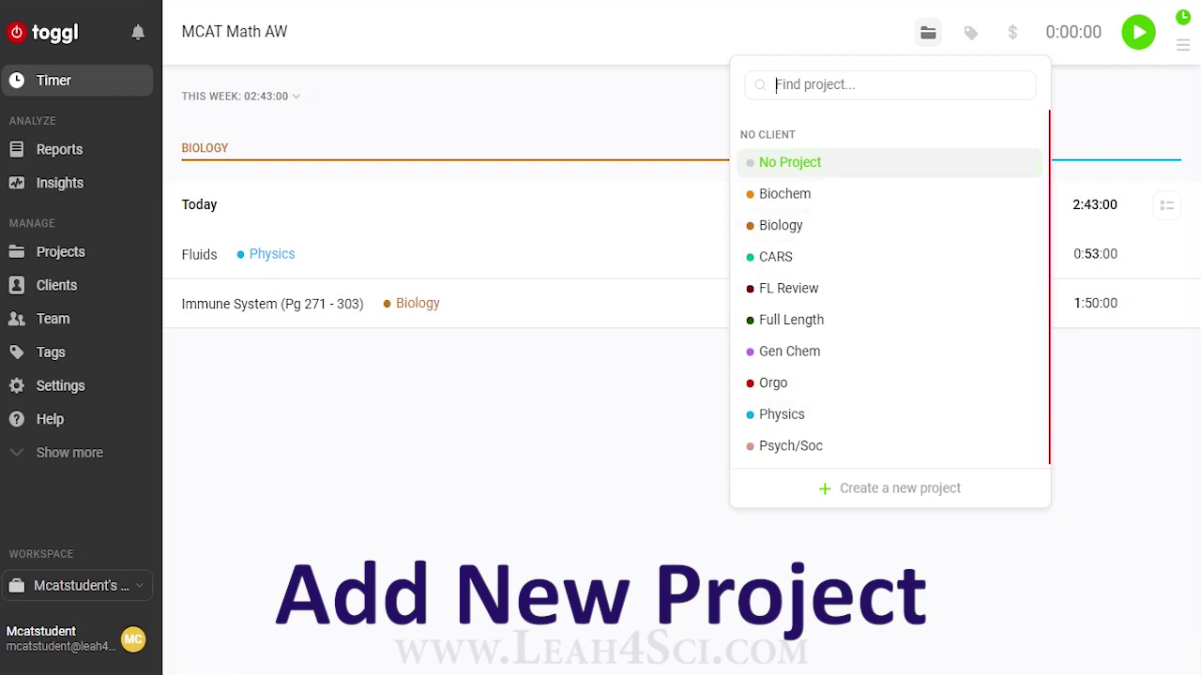
click(896, 489)
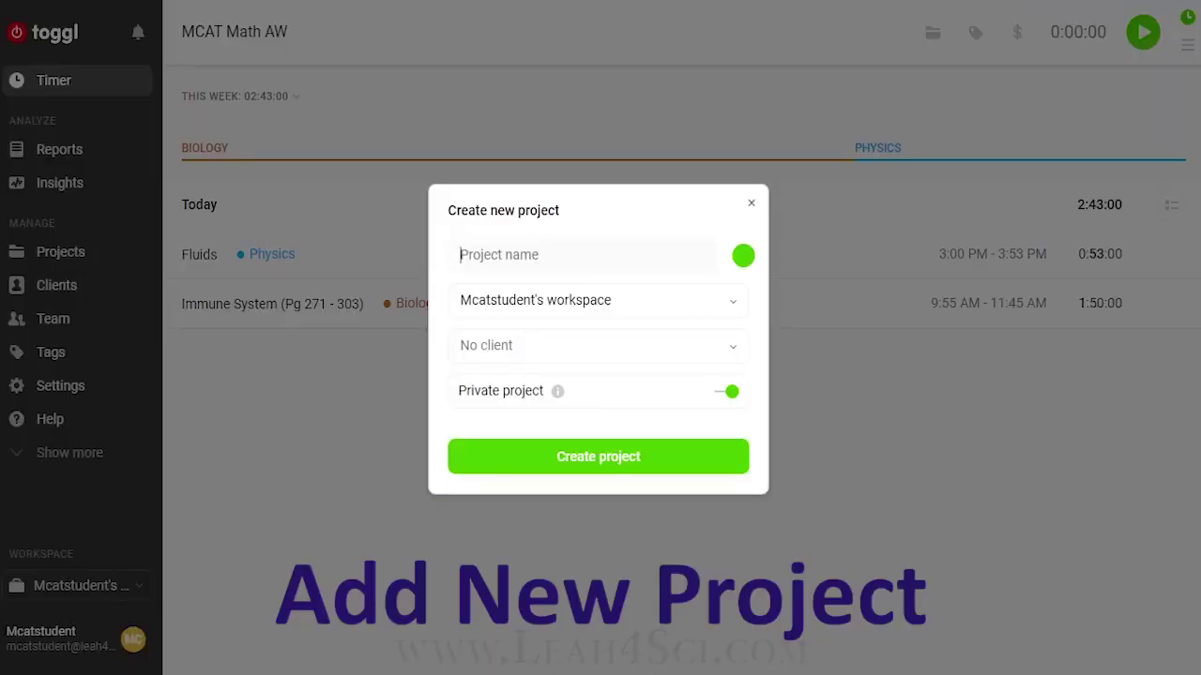
text(MCAT Ma)
text(th)
key(Return)
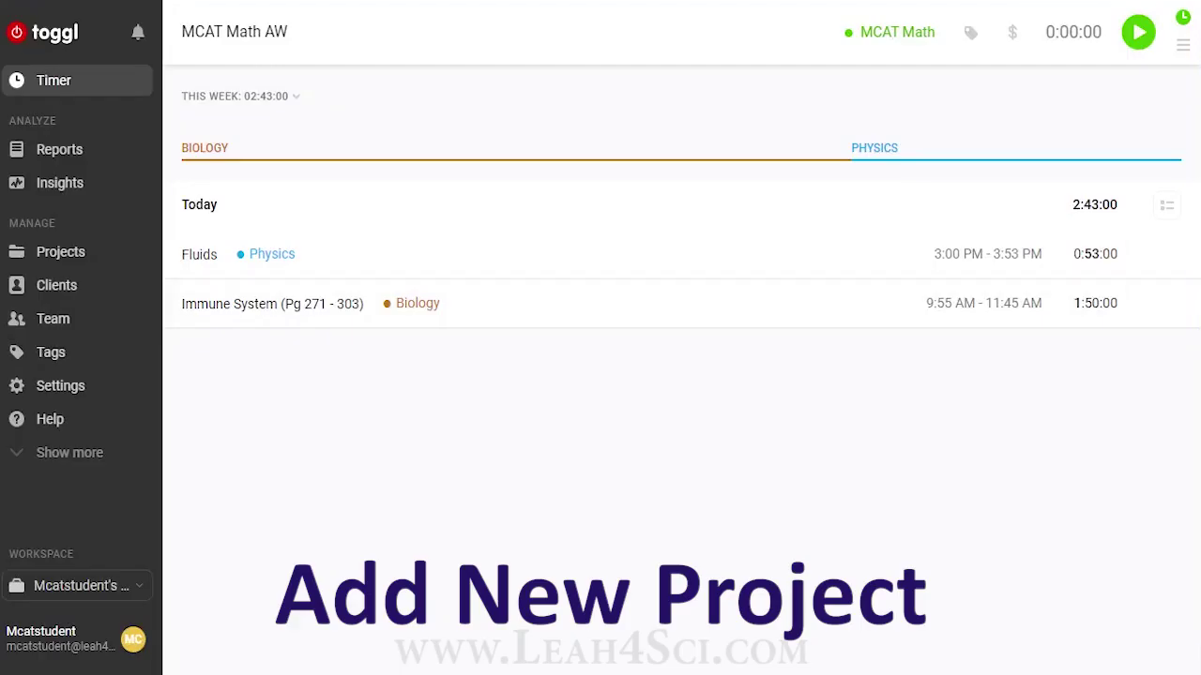
click(1138, 32)
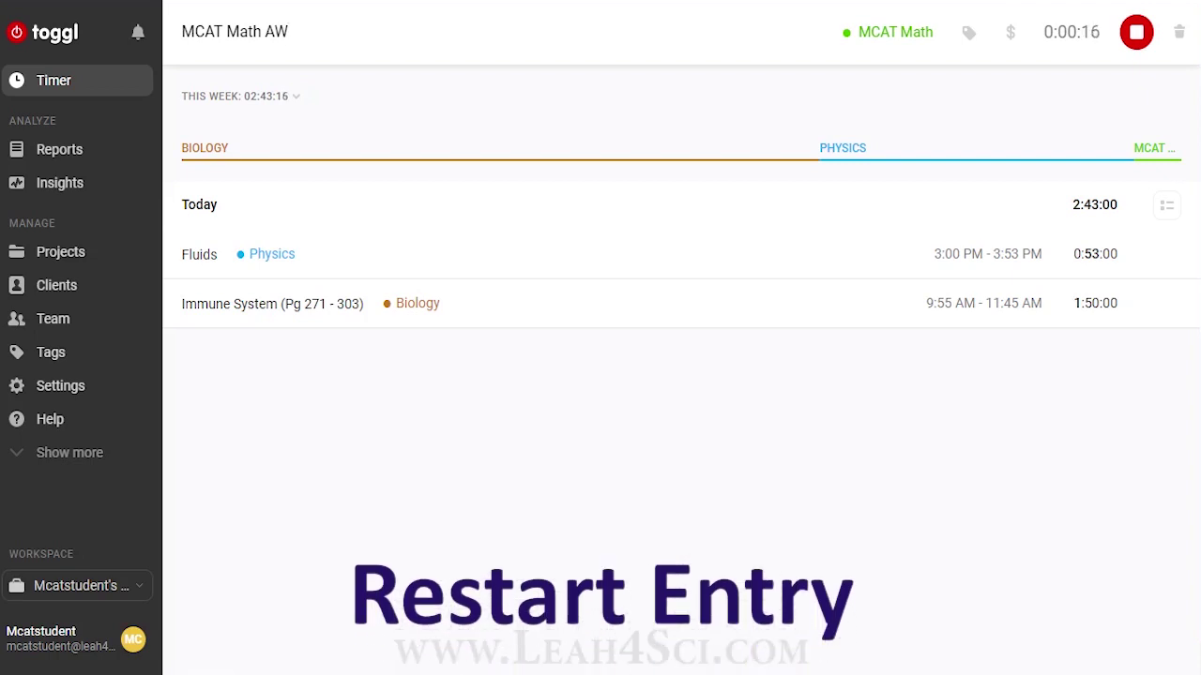
Step: Record two short MCAT Math AW sessions (9 and 18 seconds) and expand their 27-second group
click(1136, 31)
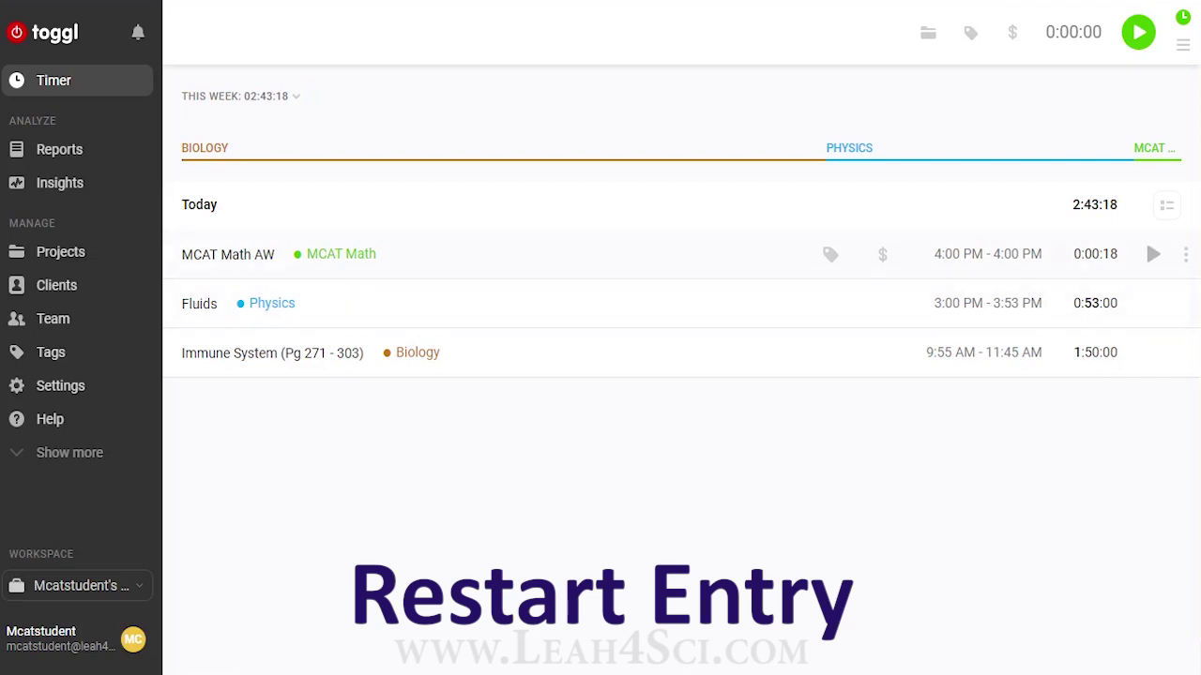
click(1152, 254)
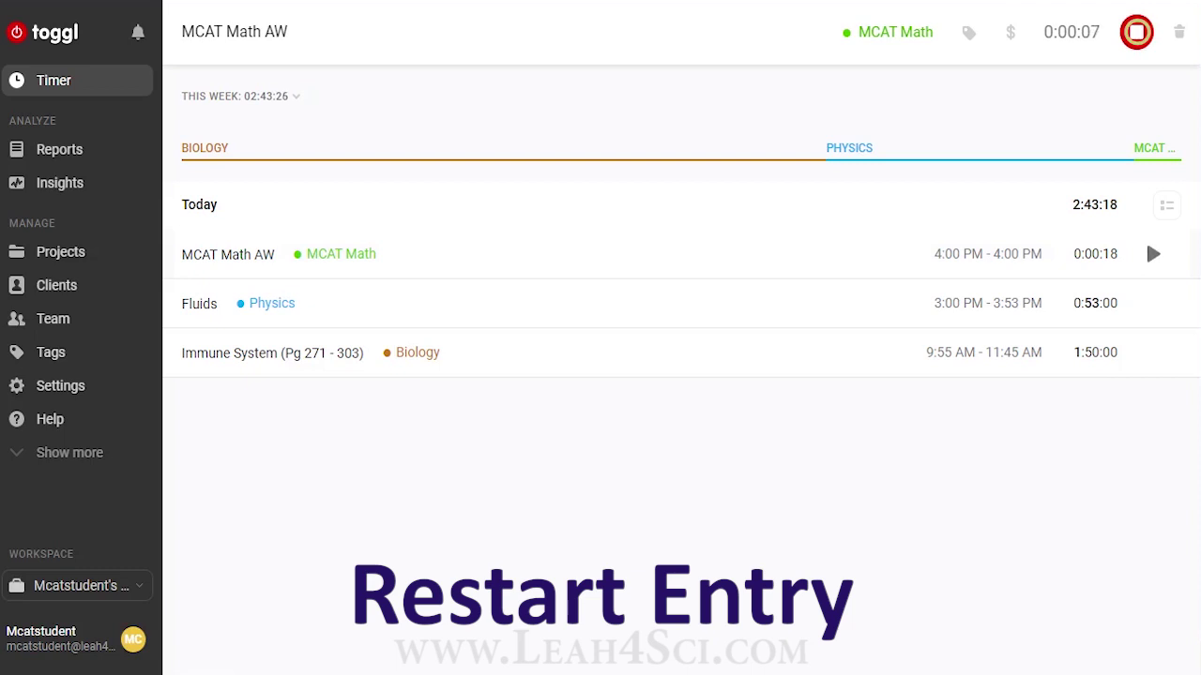
click(1136, 32)
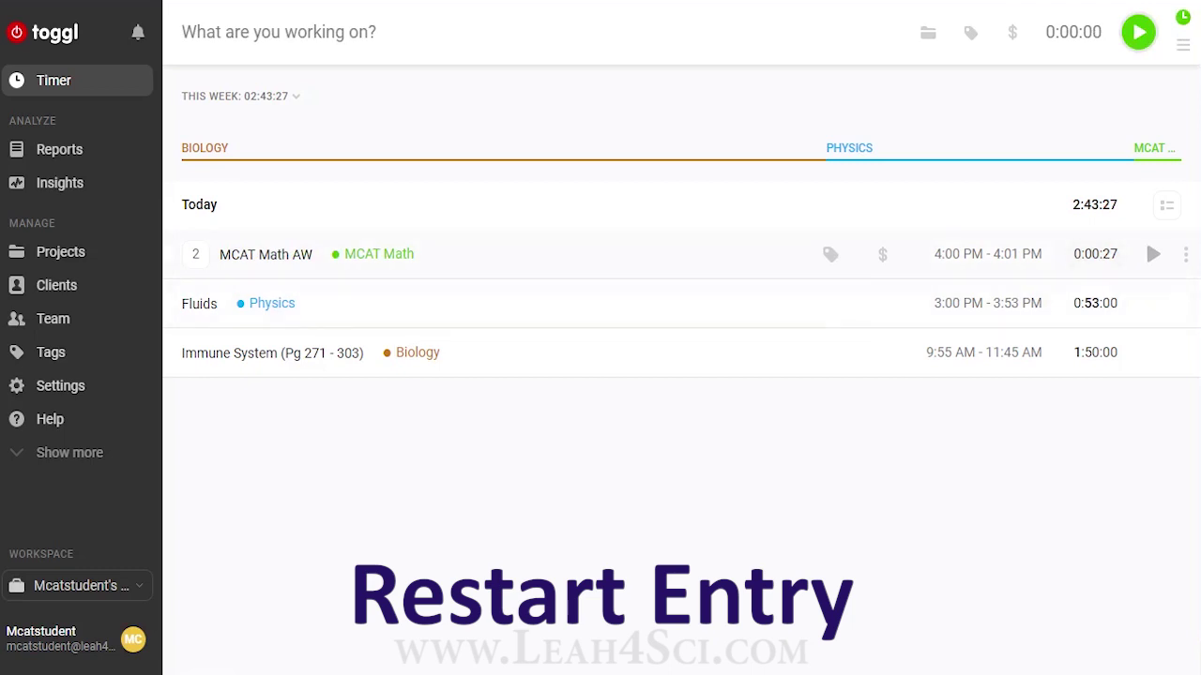
click(195, 254)
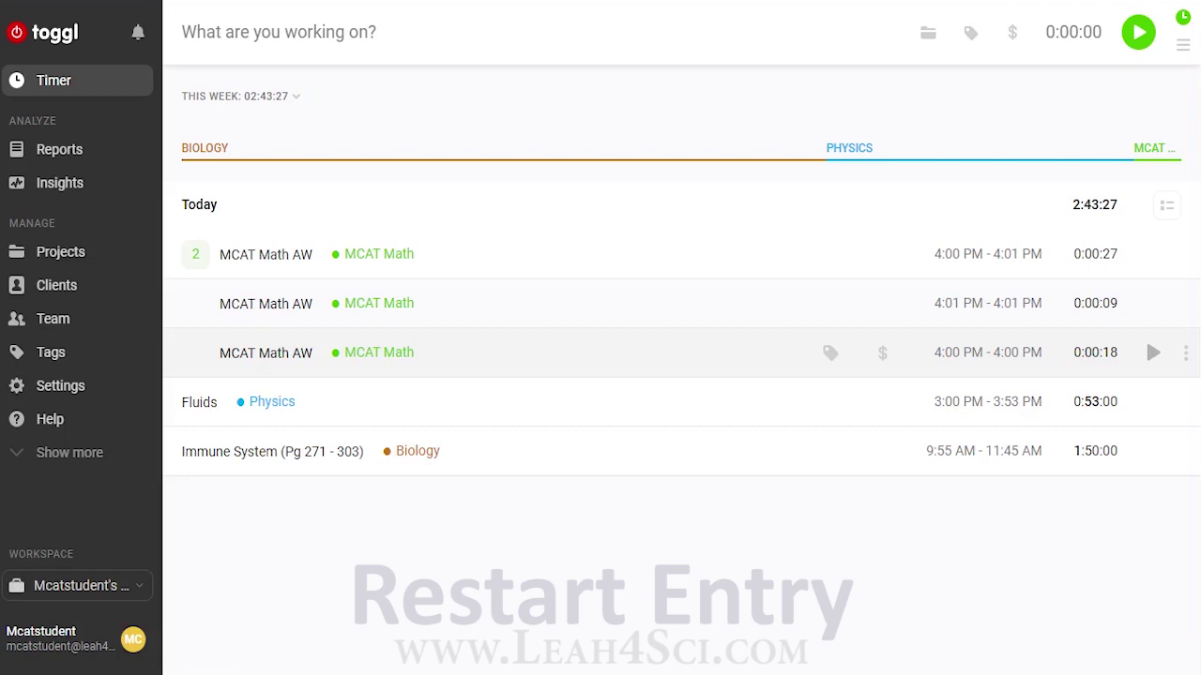
Step: Restart the timer from the grouped MCAT Math AW row
click(1152, 252)
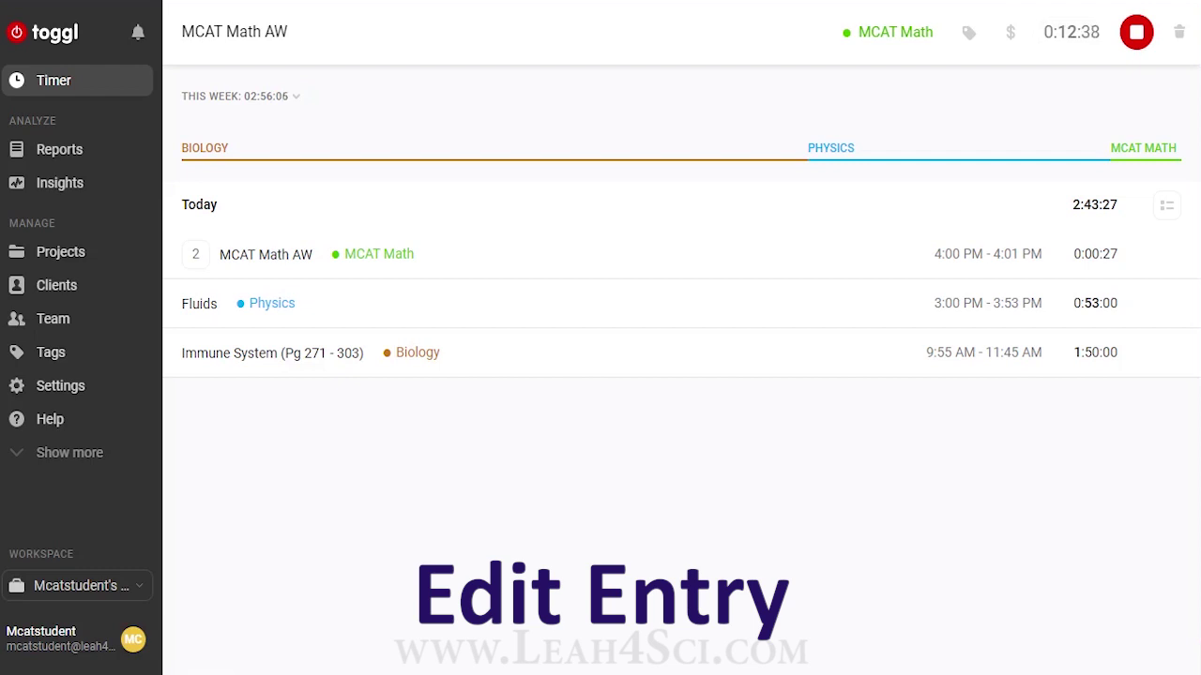
Step: Set the running MCAT Math AW timer to start at 3:50 PM, then stop it
click(1072, 32)
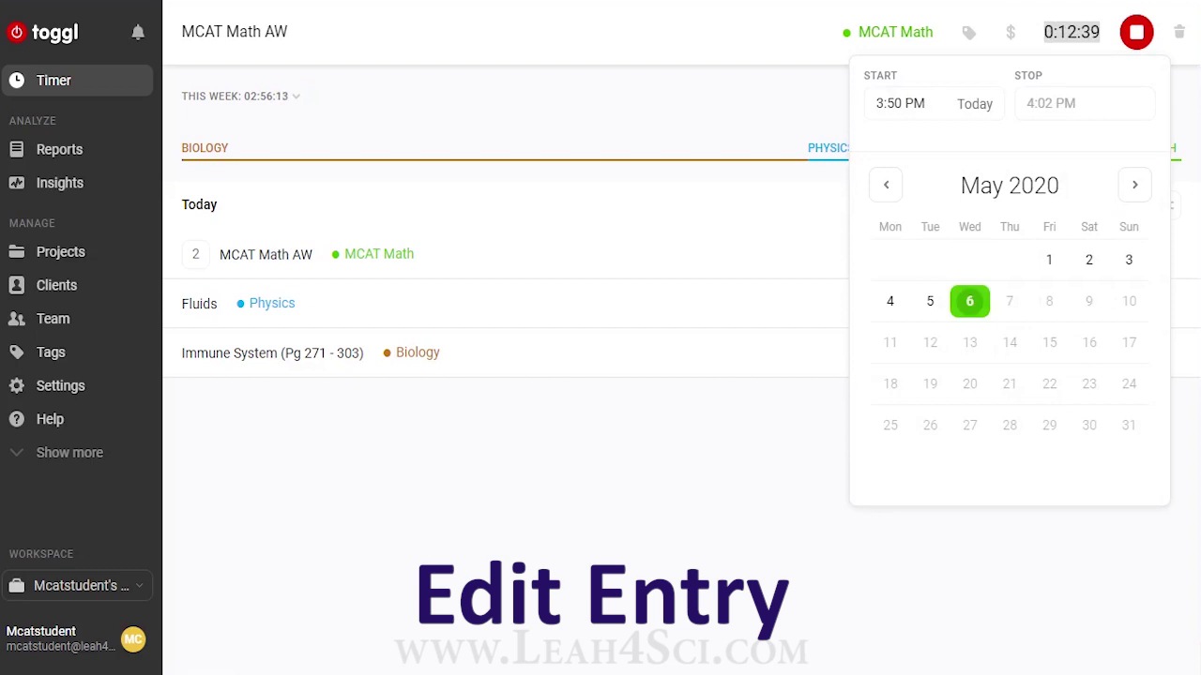
click(1136, 32)
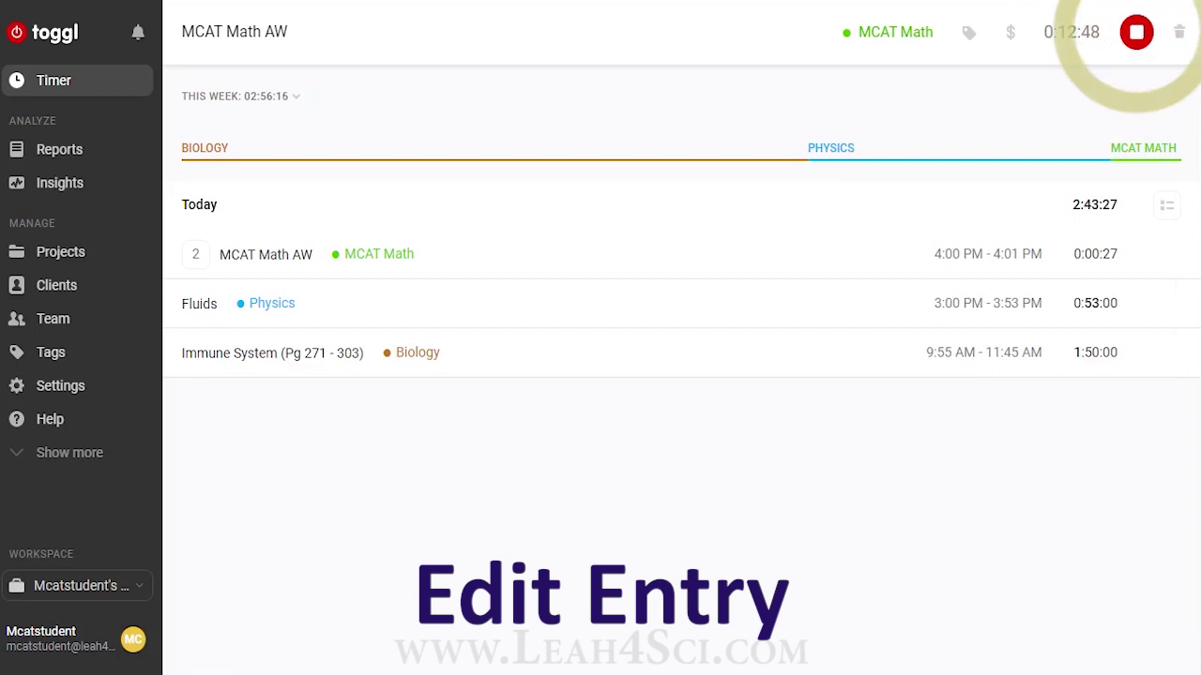
click(195, 254)
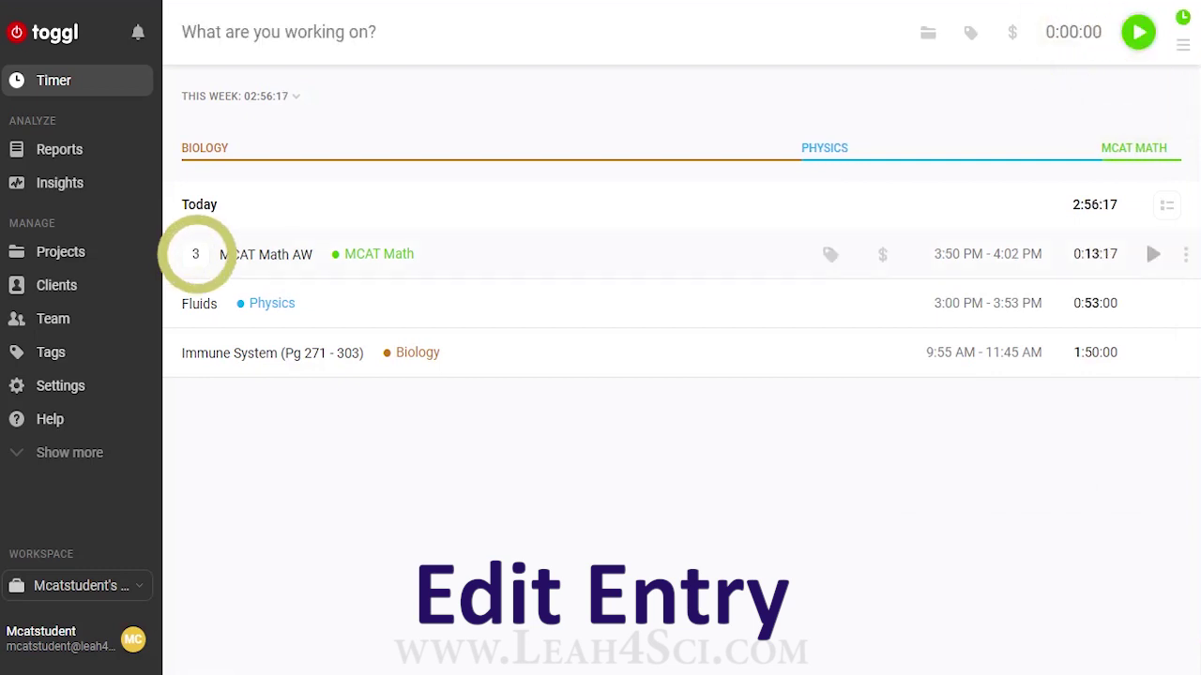
scroll(197, 319, down, 1)
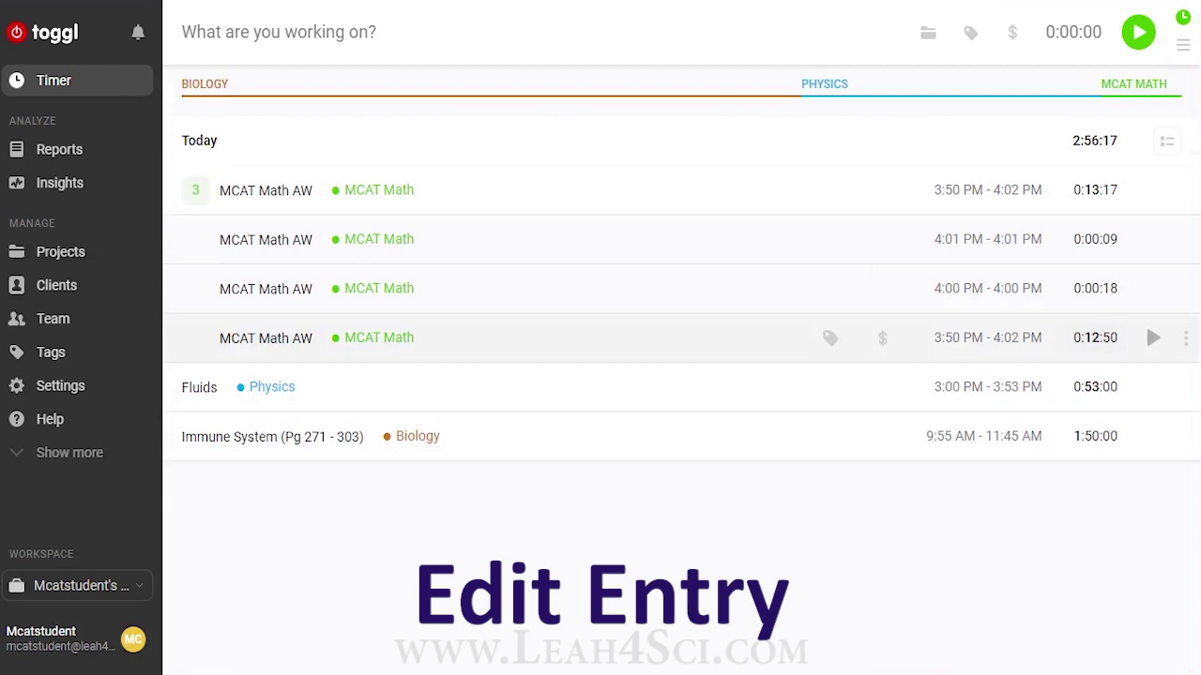
Step: Change the new session's stop time to 3:57 PM, making it seven minutes long
click(1095, 338)
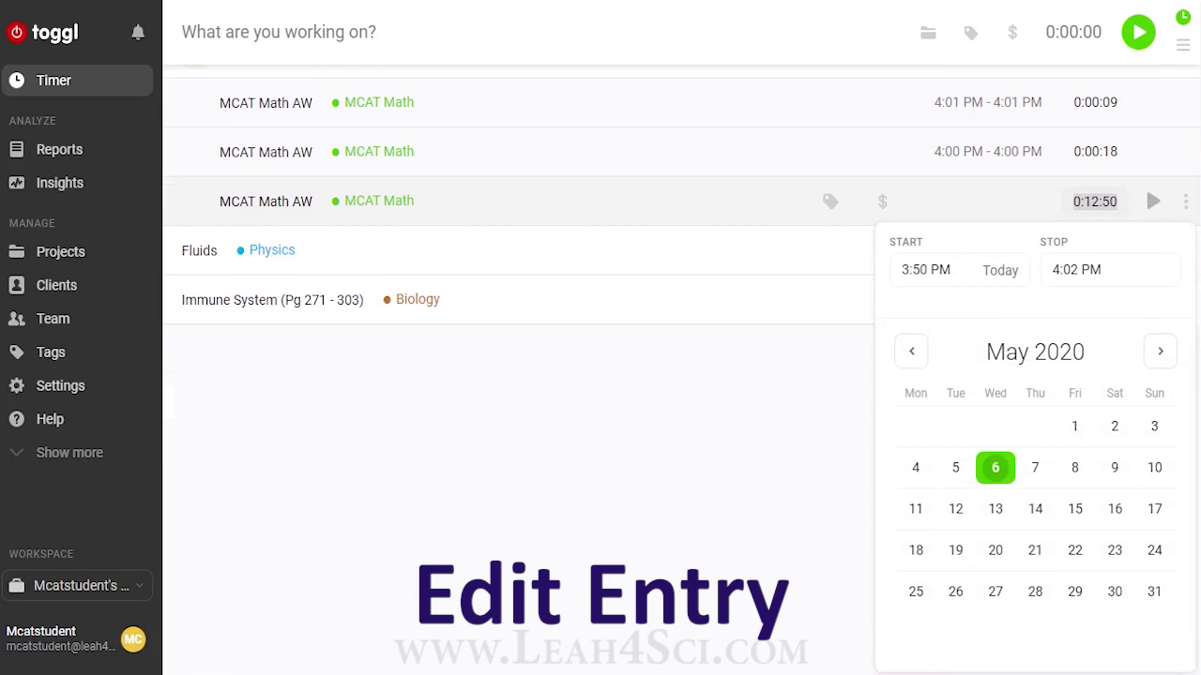
click(1063, 270)
key(ctrl+a)
text(3:5)
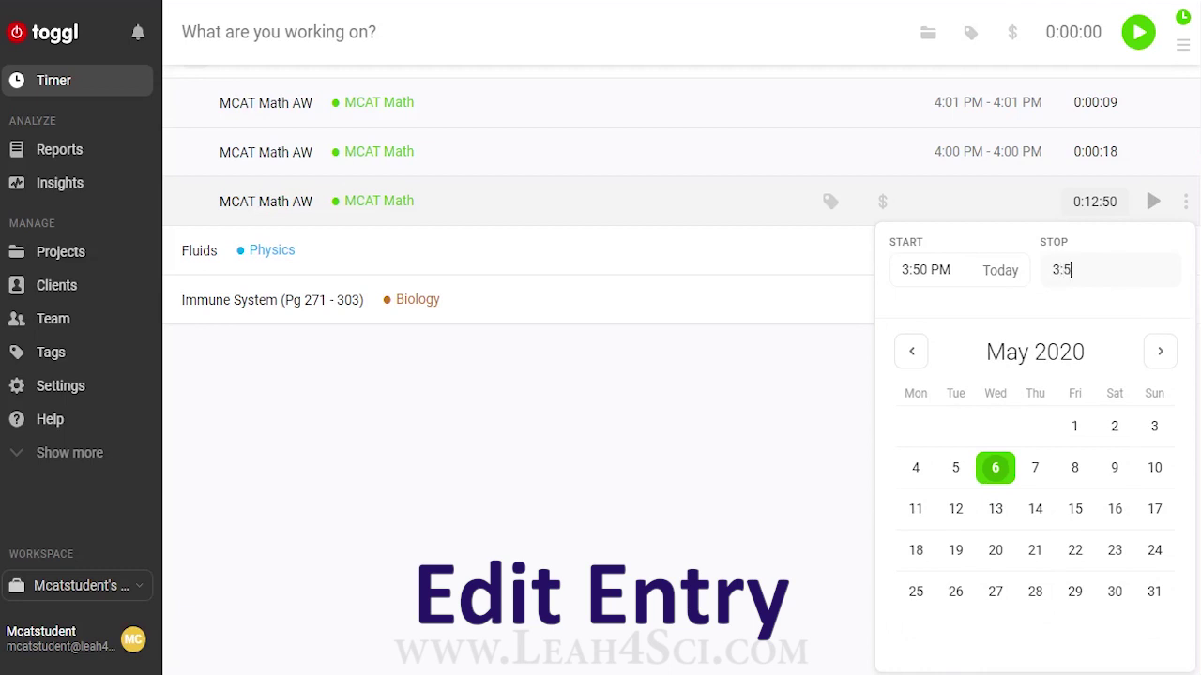
text(7)
key(Return)
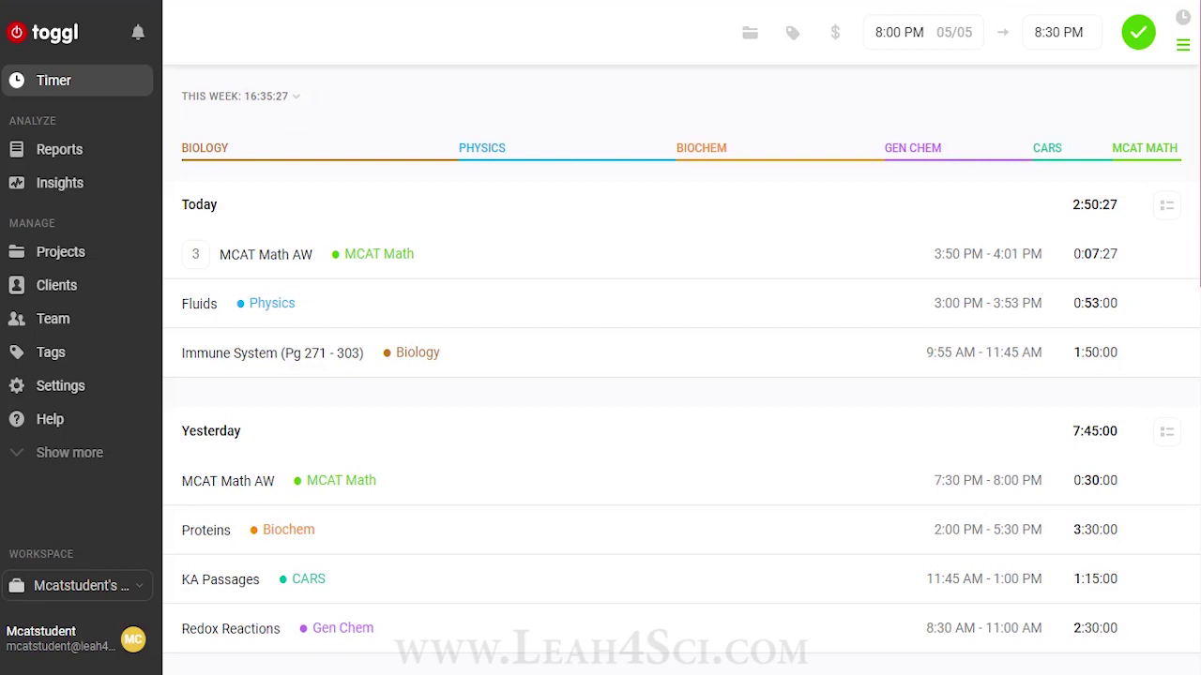
scroll(681, 375, down, 3)
scroll(681, 376, down, 2)
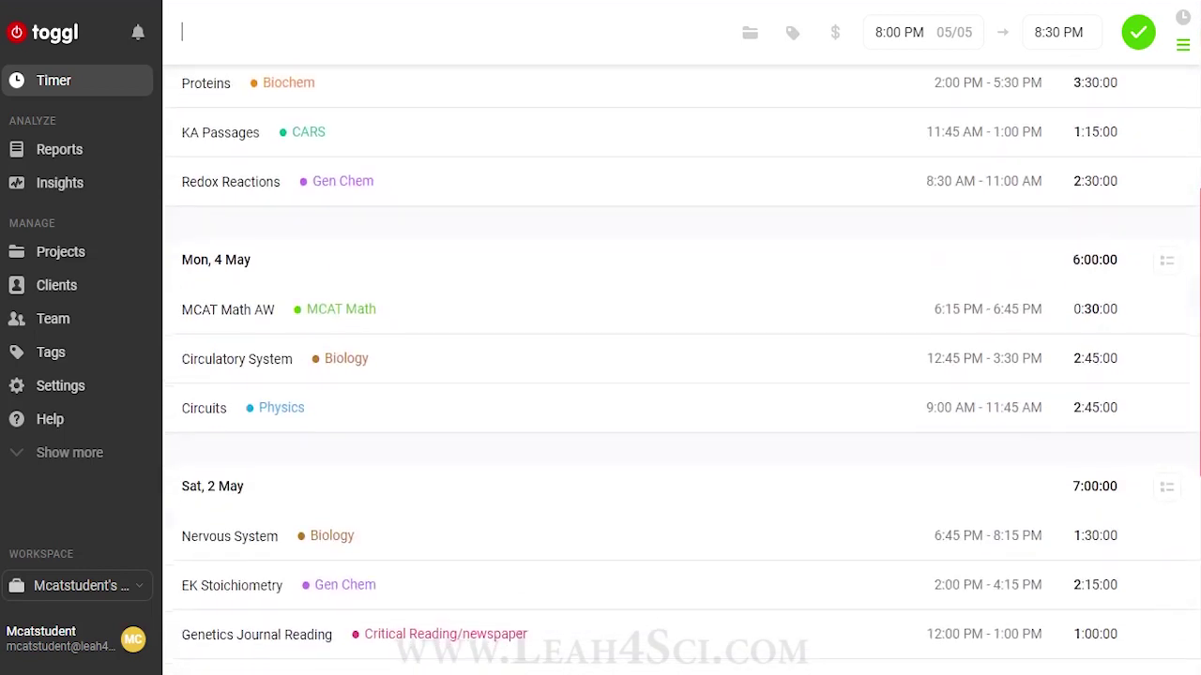
scroll(683, 372, down, 1)
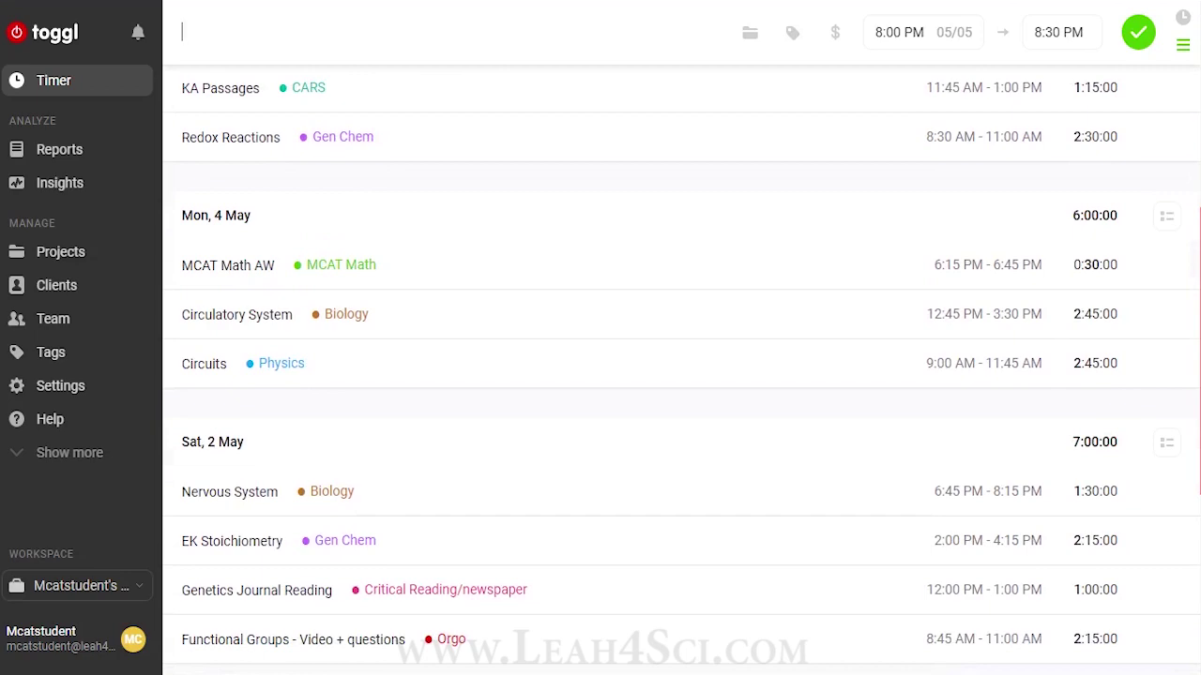
scroll(683, 372, down, 3)
scroll(683, 371, down, 1)
scroll(683, 372, down, 2)
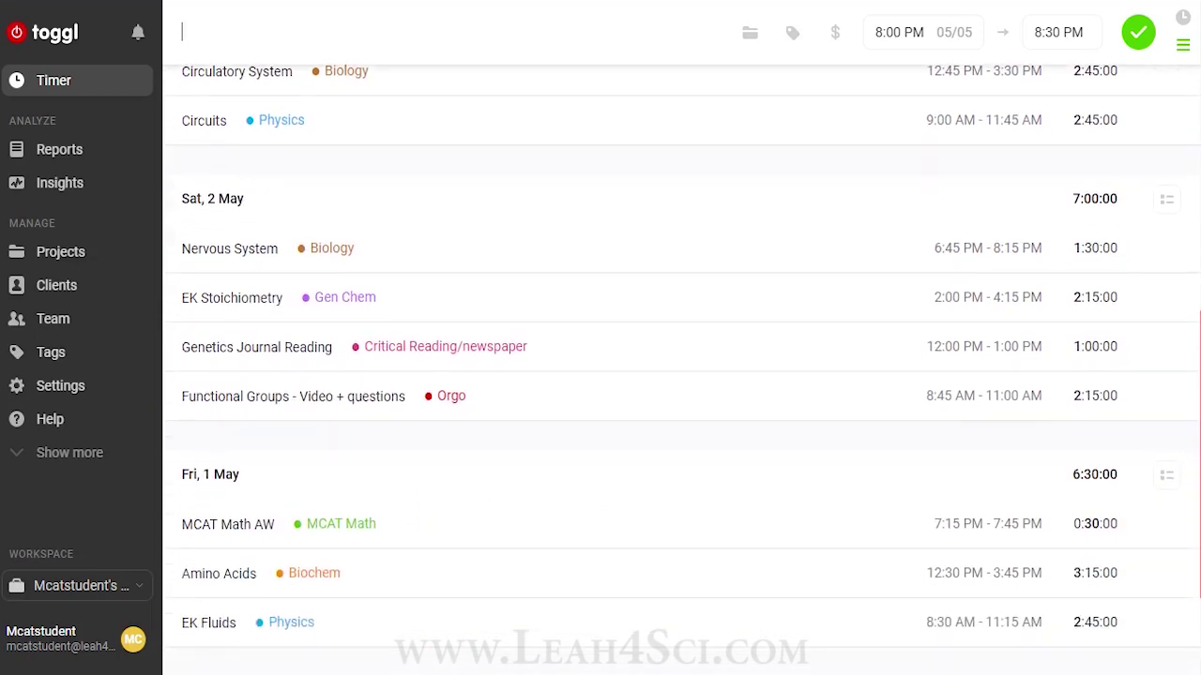
scroll(683, 370, up, 2)
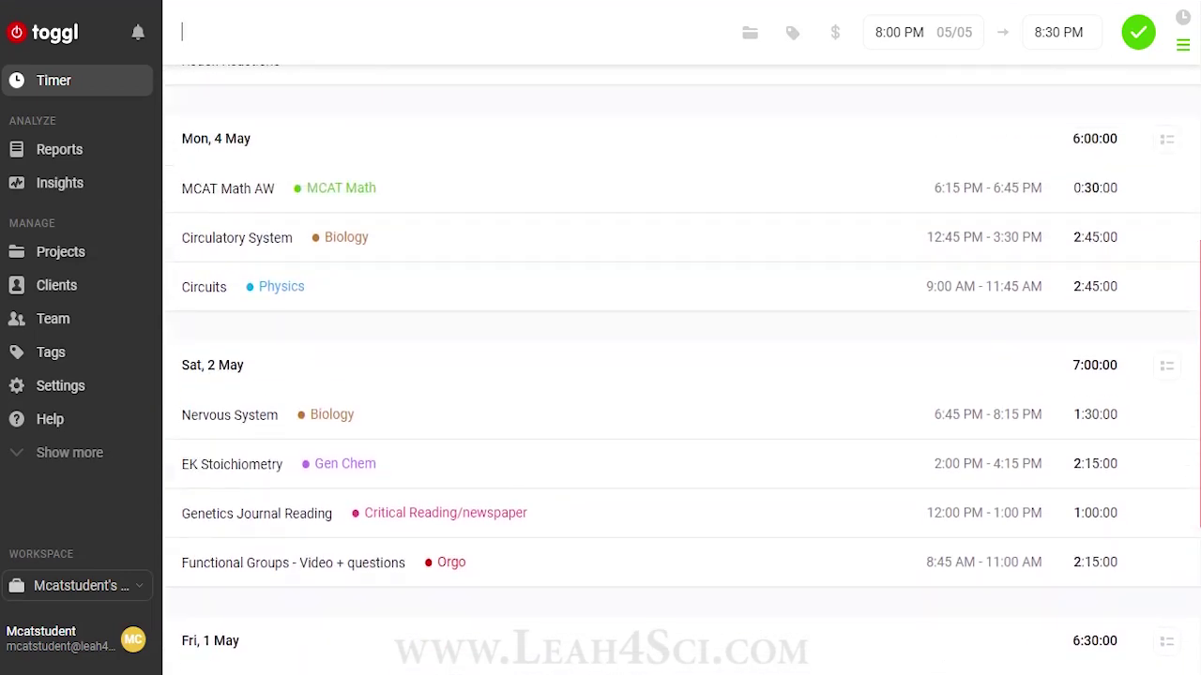
scroll(683, 369, up, 2)
scroll(682, 369, up, 2)
scroll(683, 369, up, 1)
scroll(683, 369, up, 1)
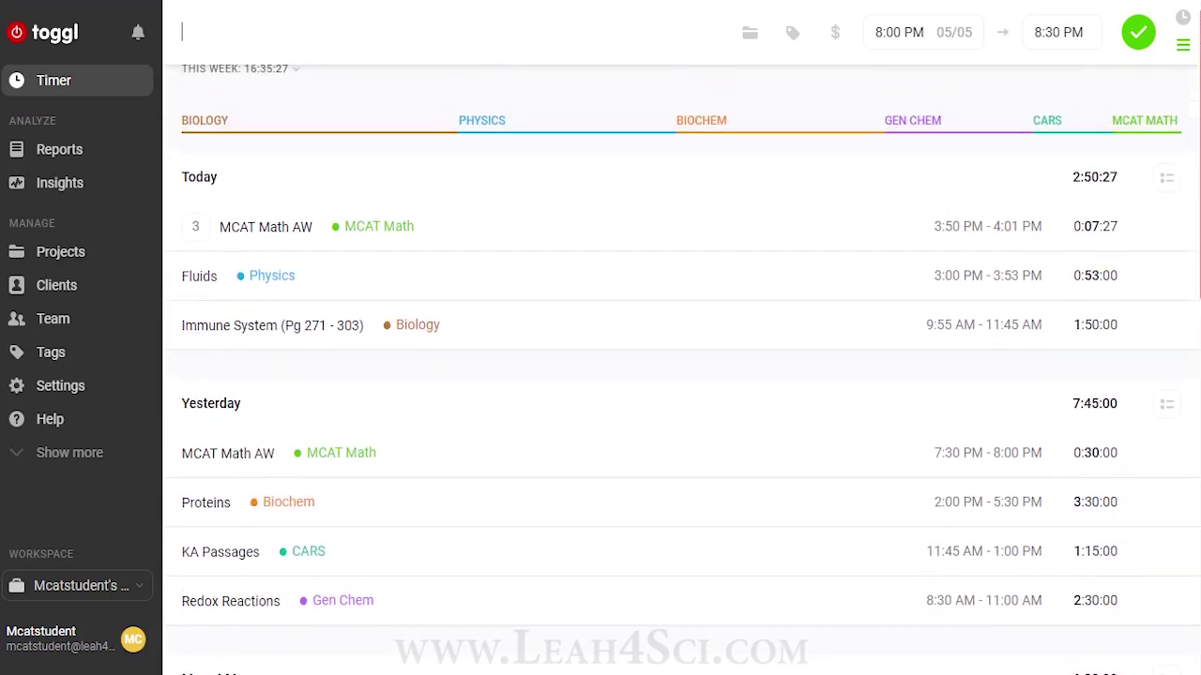
Step: Open Reports and limit the summary to Today, totaling 2:50:27
click(56, 150)
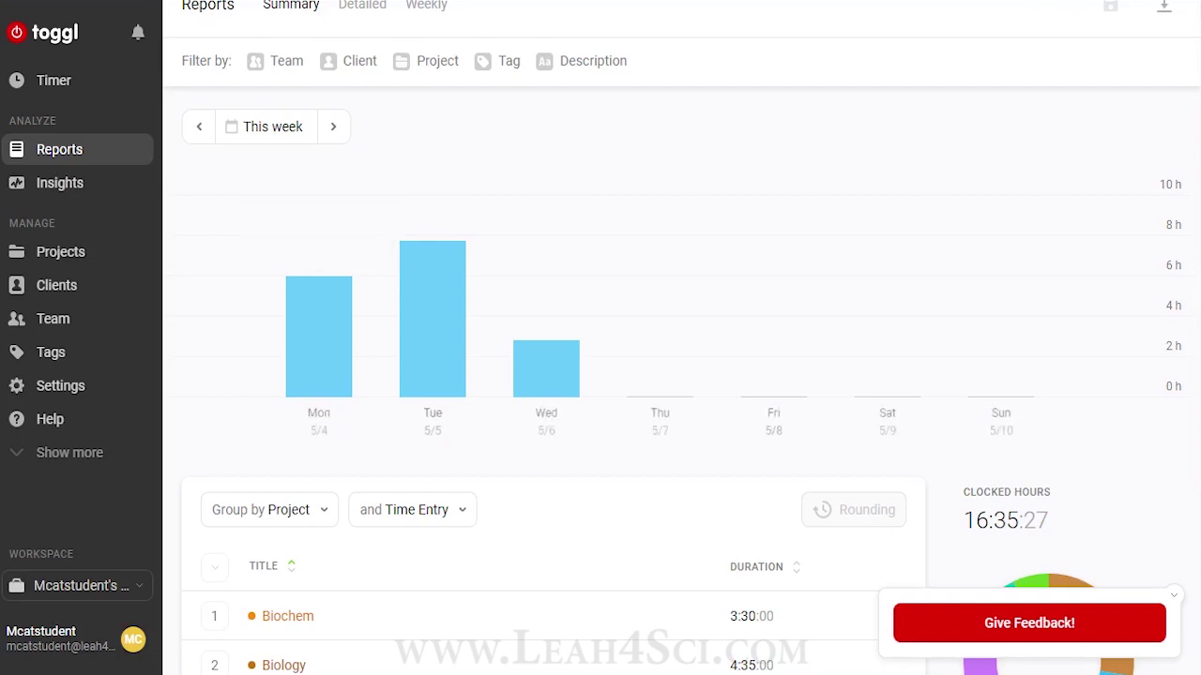
click(269, 126)
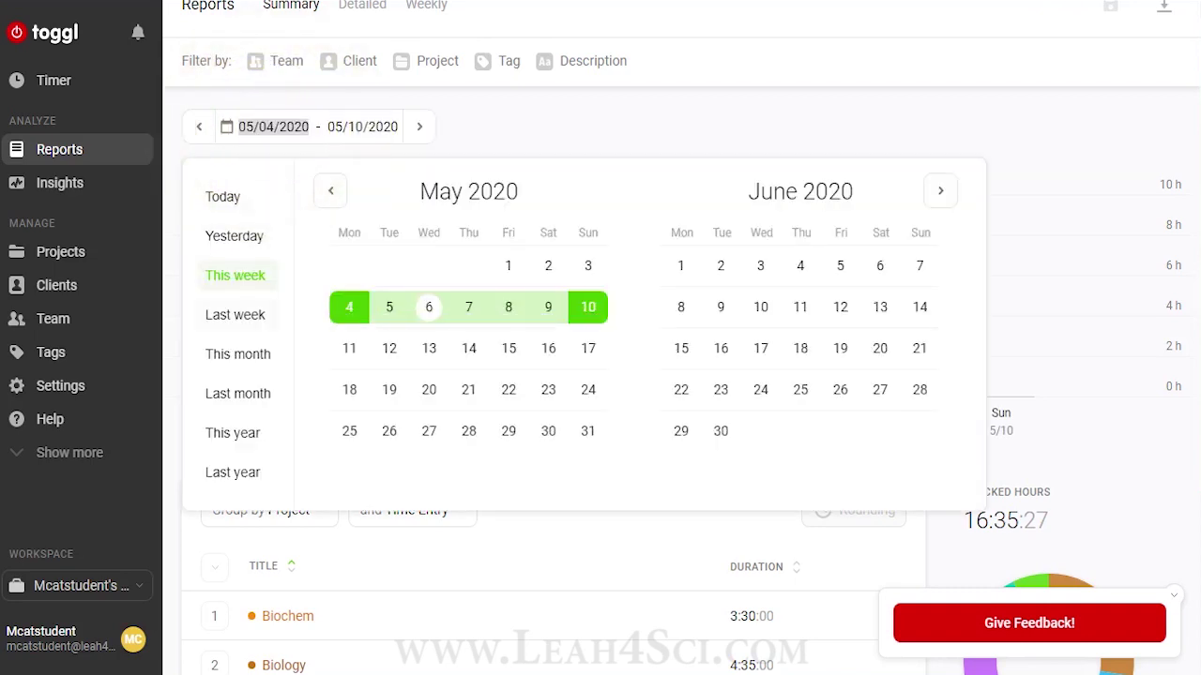
click(223, 196)
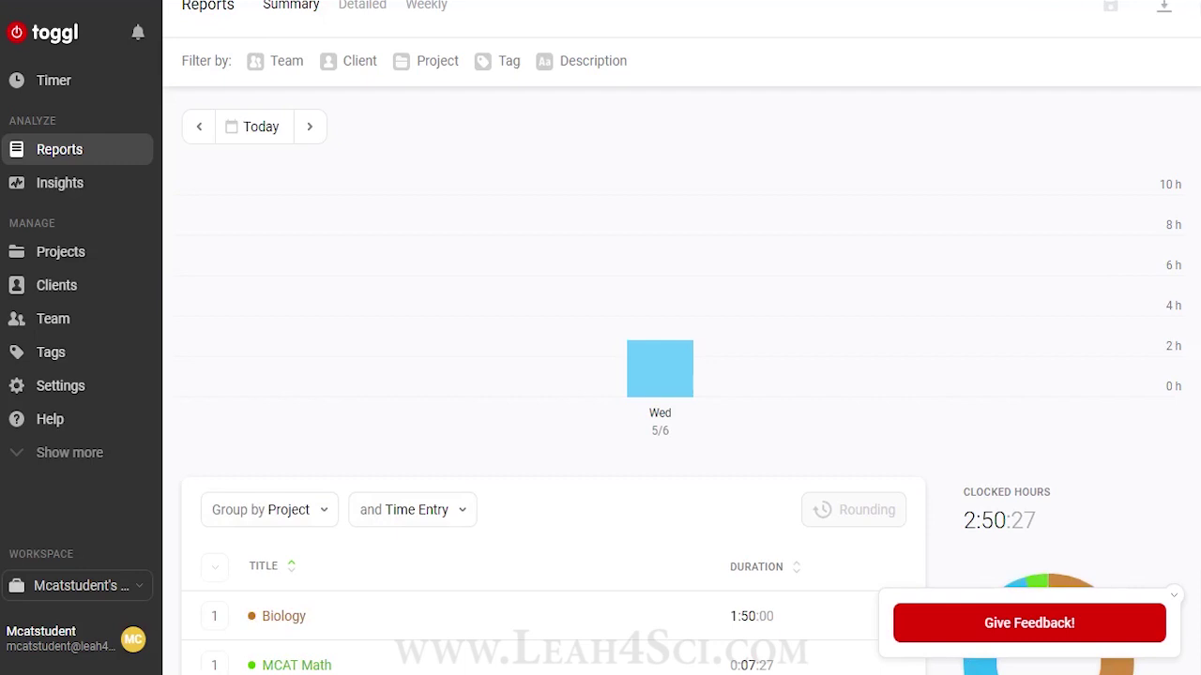
scroll(600, 375, down, 2)
scroll(600, 375, down, 1)
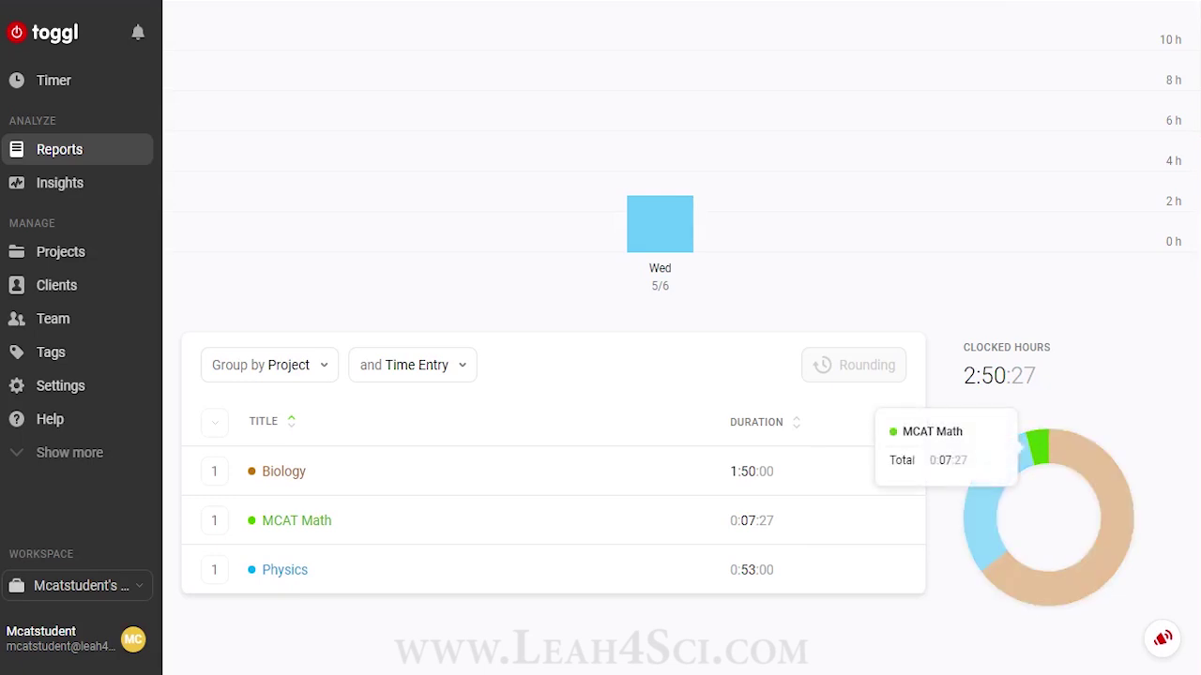
Step: View today's Biology entries in detail, then return to the summary report
click(279, 473)
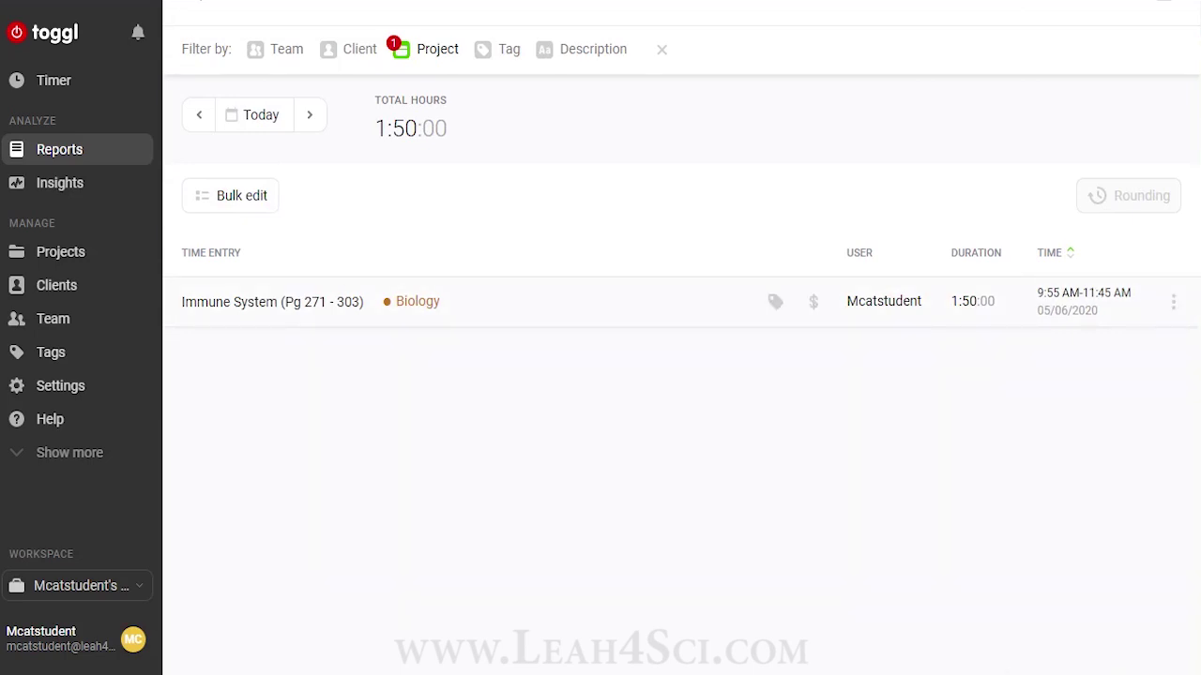
key(alt+Left)
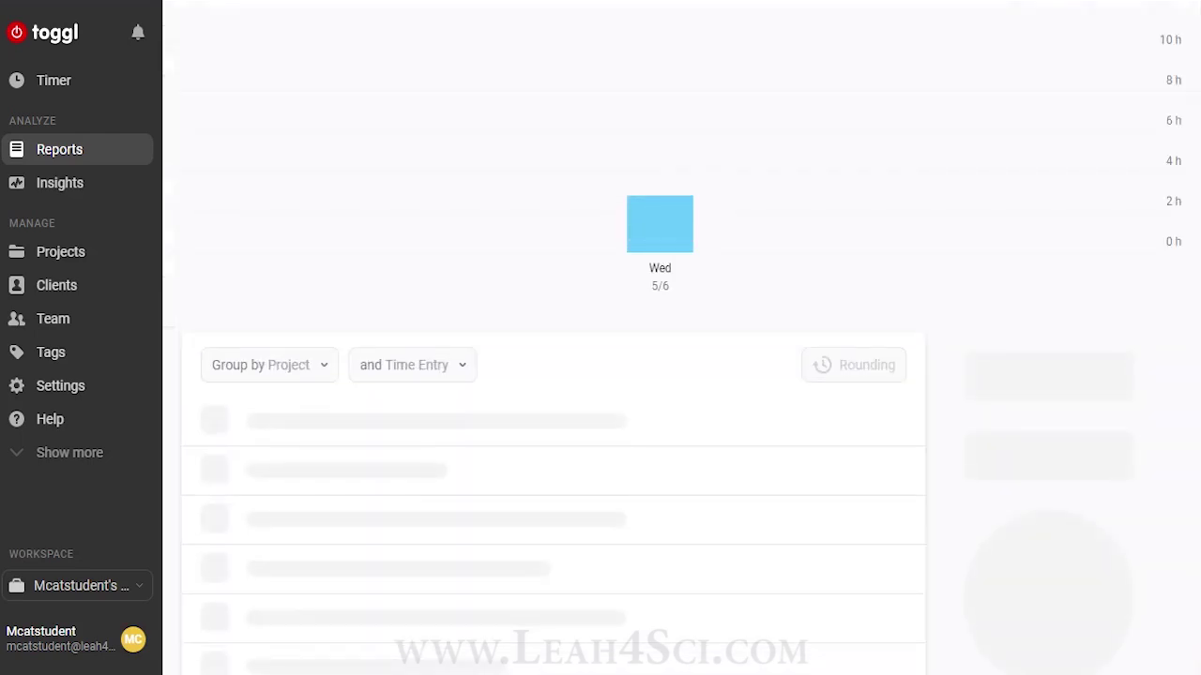
scroll(600, 375, up, 2)
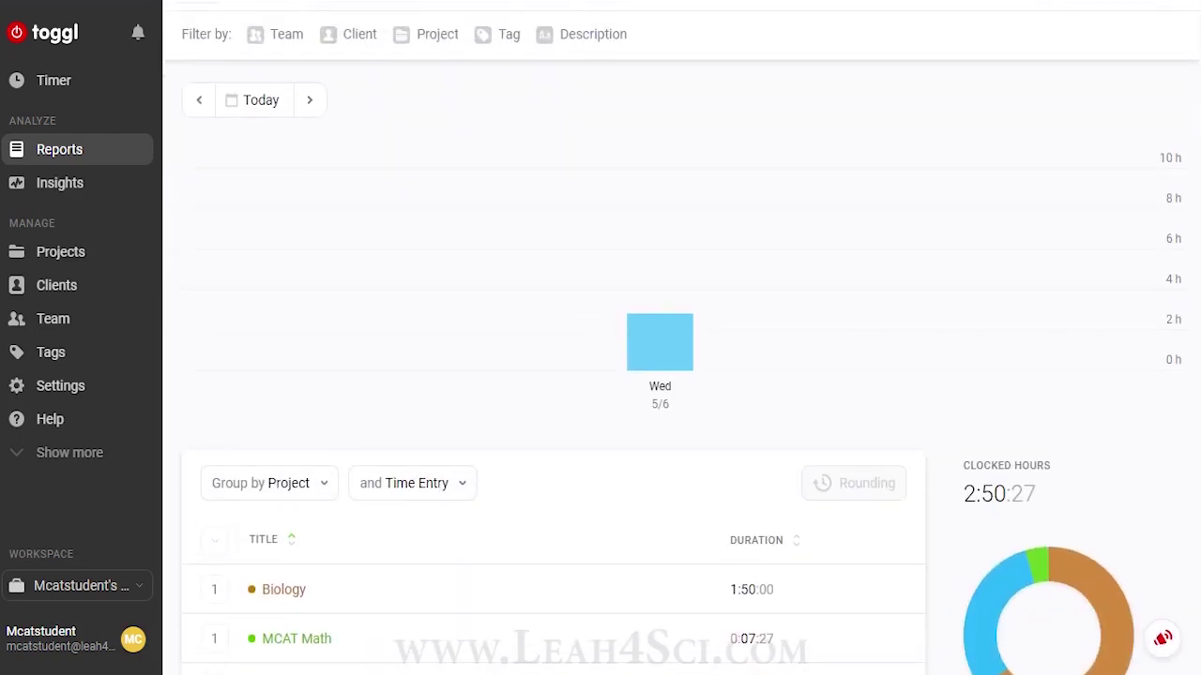
click(254, 99)
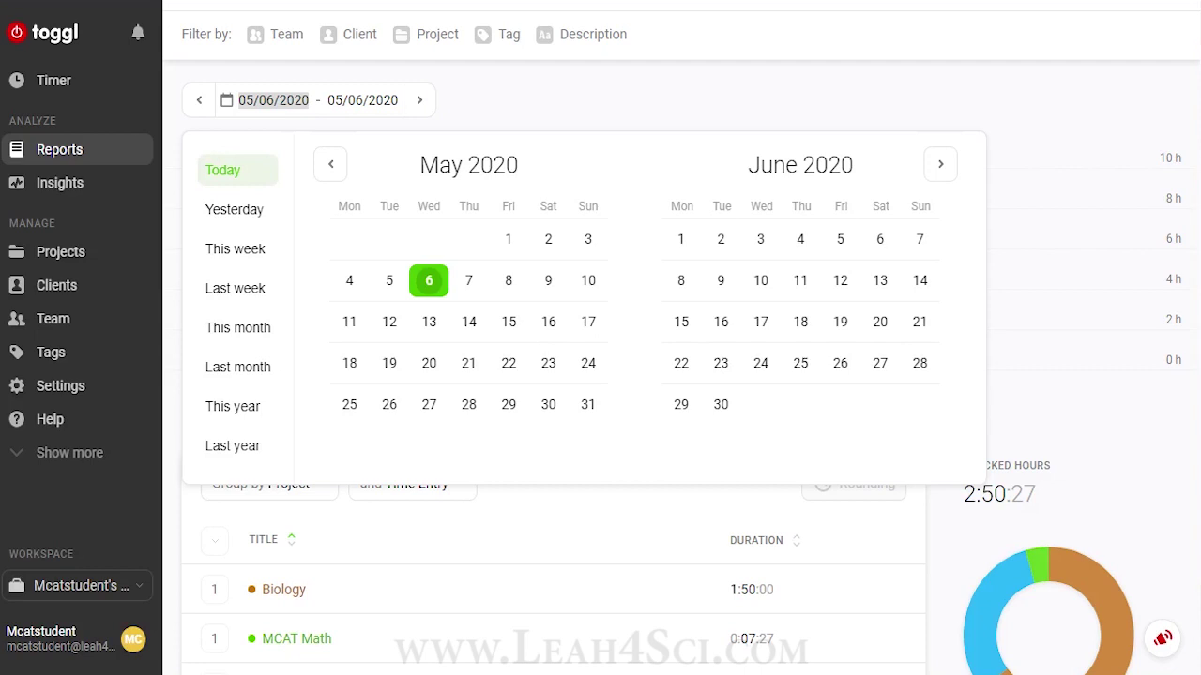
Step: Set the report range to This month and review May's project table and donut, totaling 30:05:27
click(239, 327)
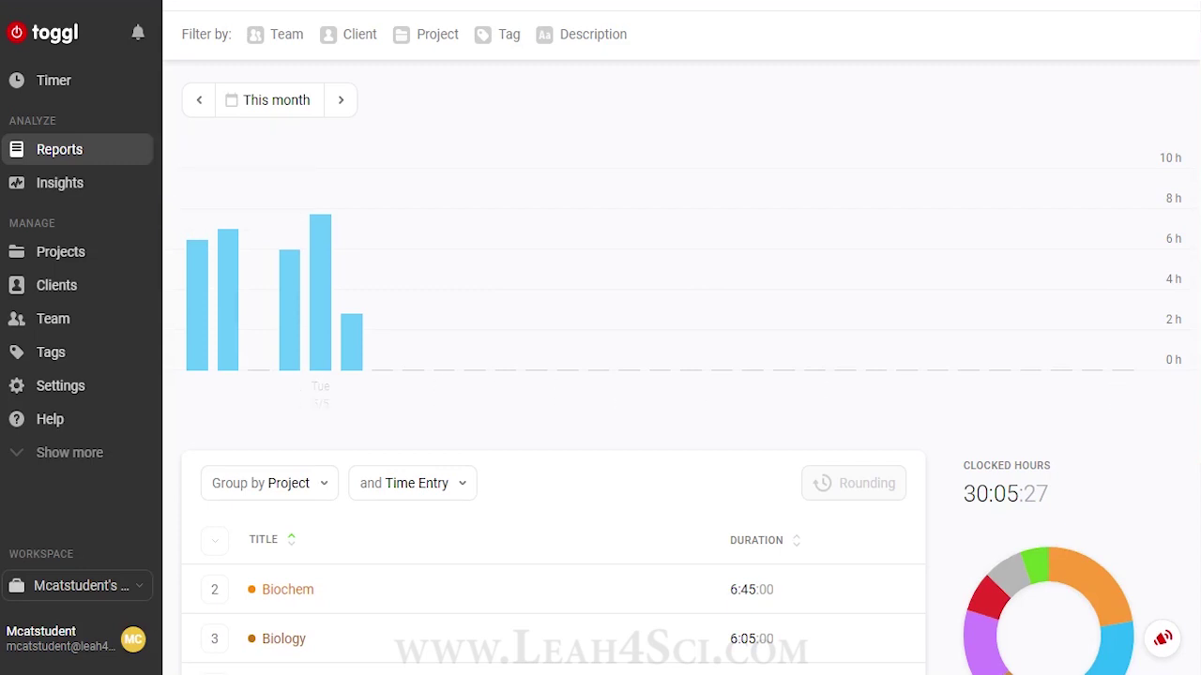
scroll(682, 375, down, 2)
scroll(682, 375, down, 3)
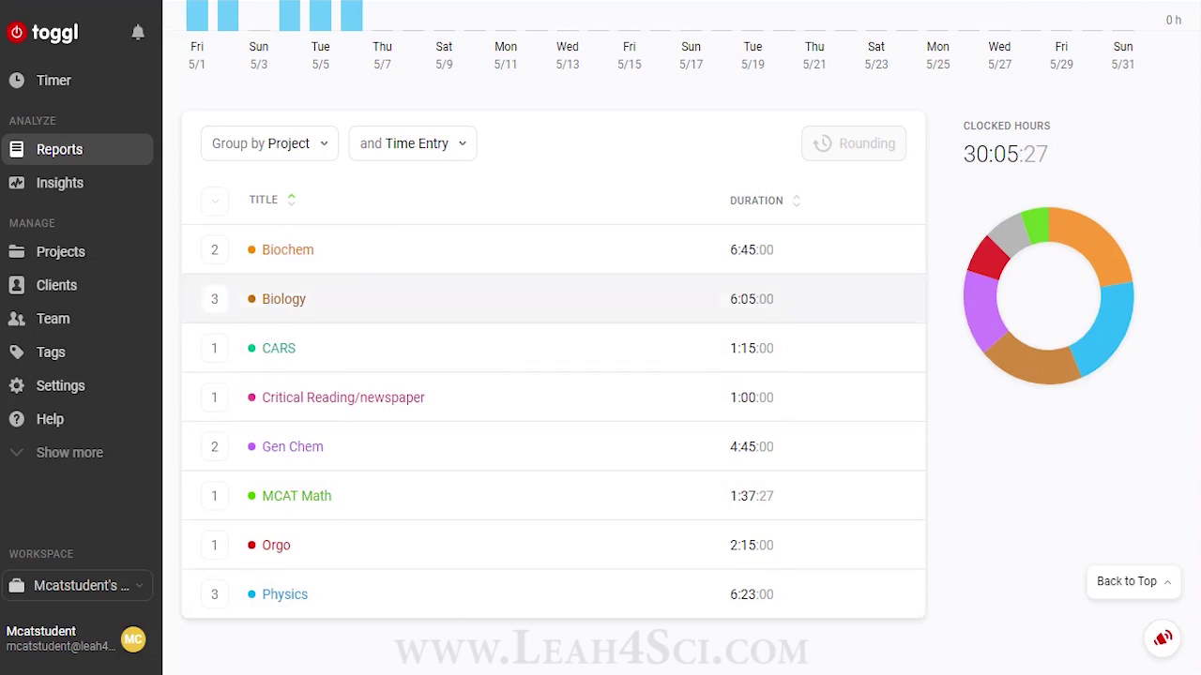
click(286, 254)
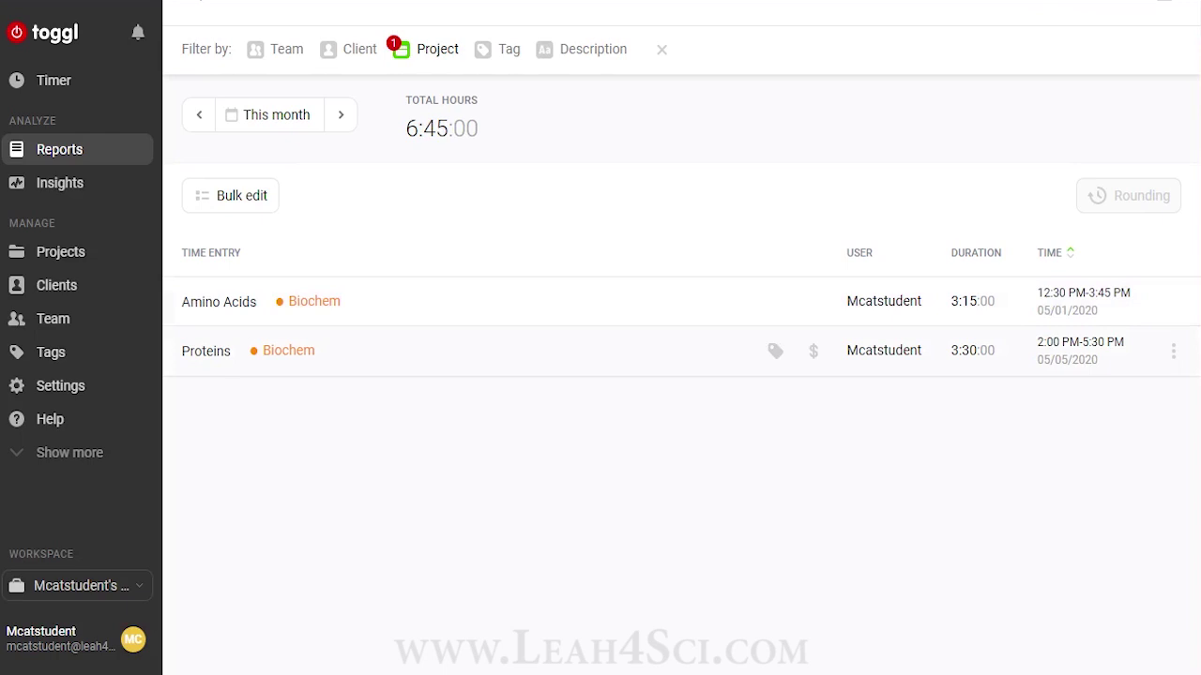
scroll(682, 375, up, 1)
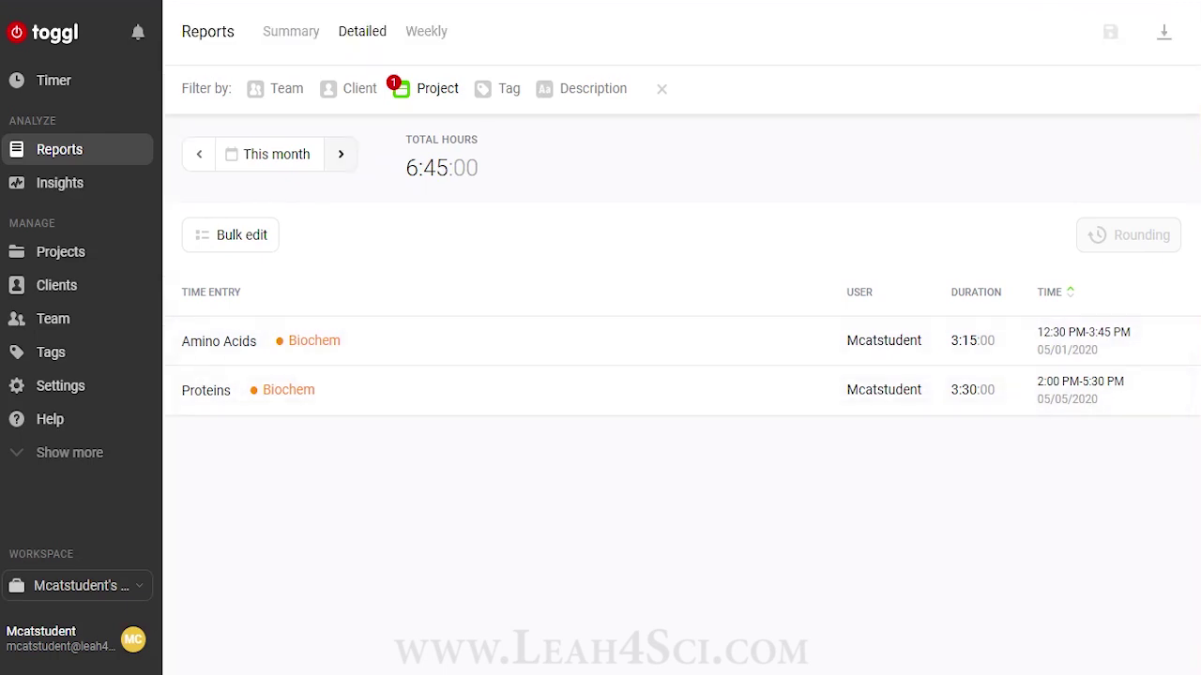
click(291, 31)
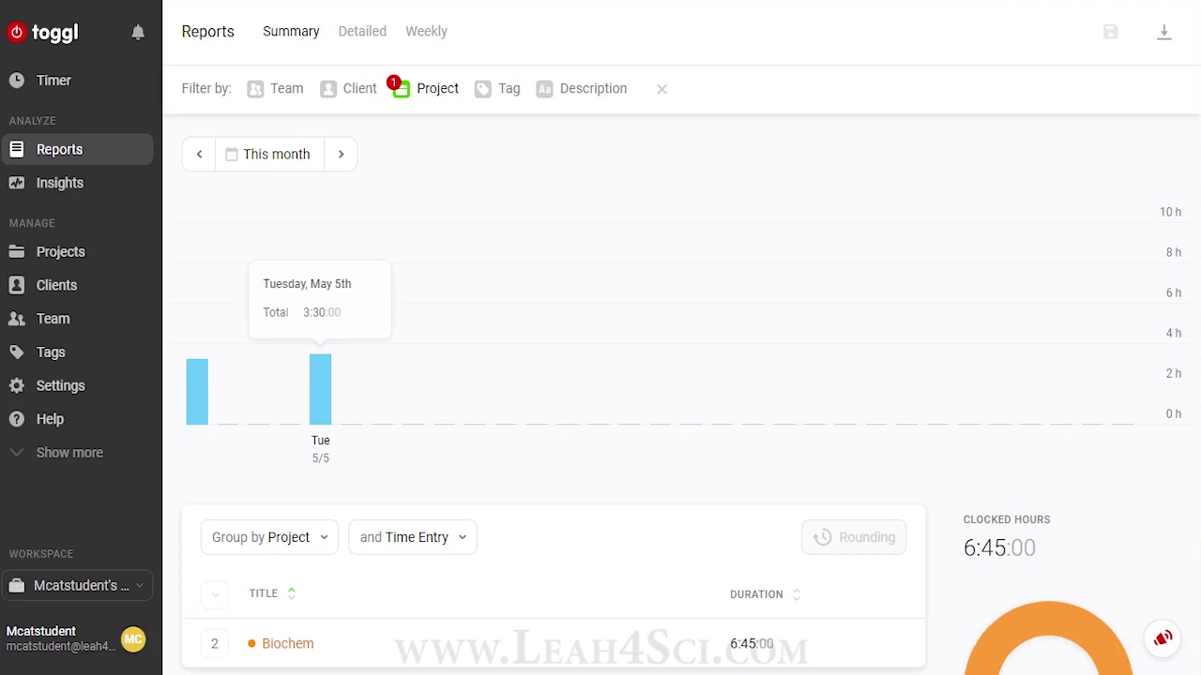
scroll(553, 525, down, 2)
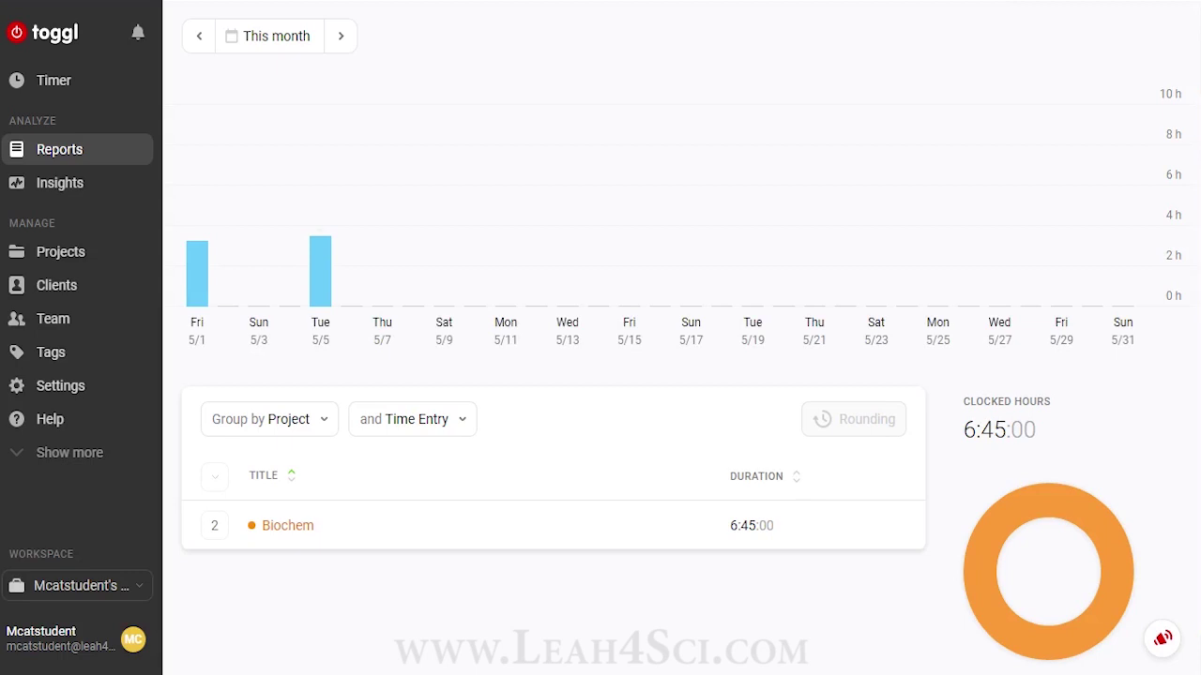
scroll(657, 281, up, 2)
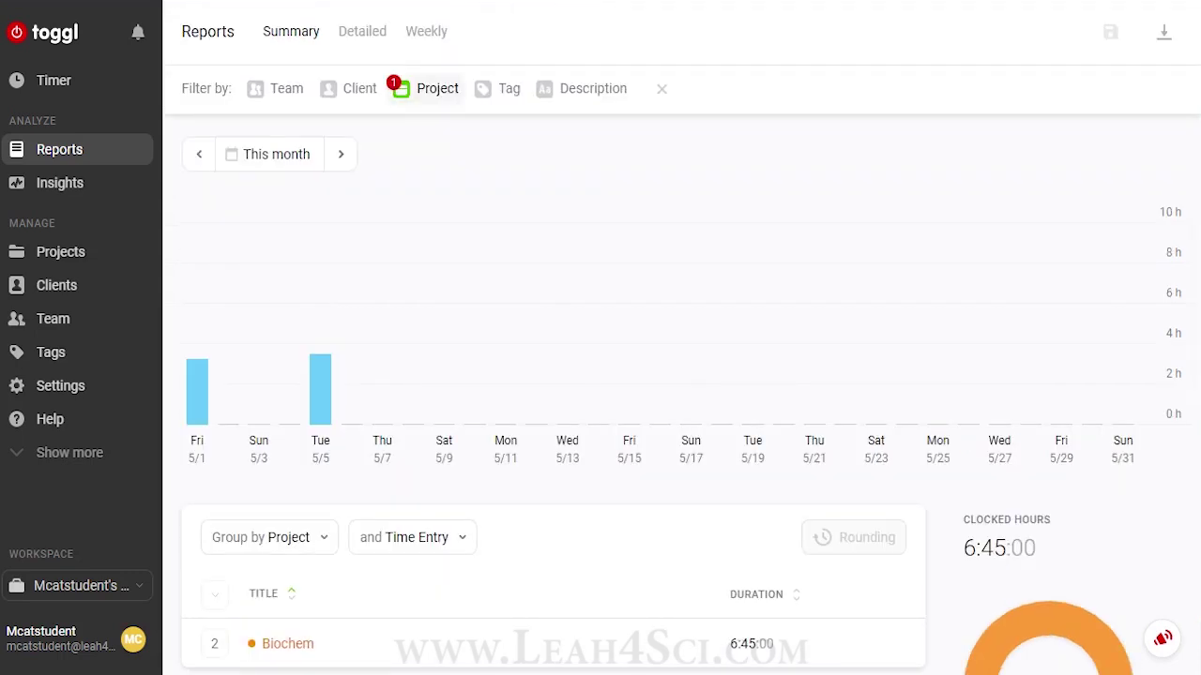
click(438, 88)
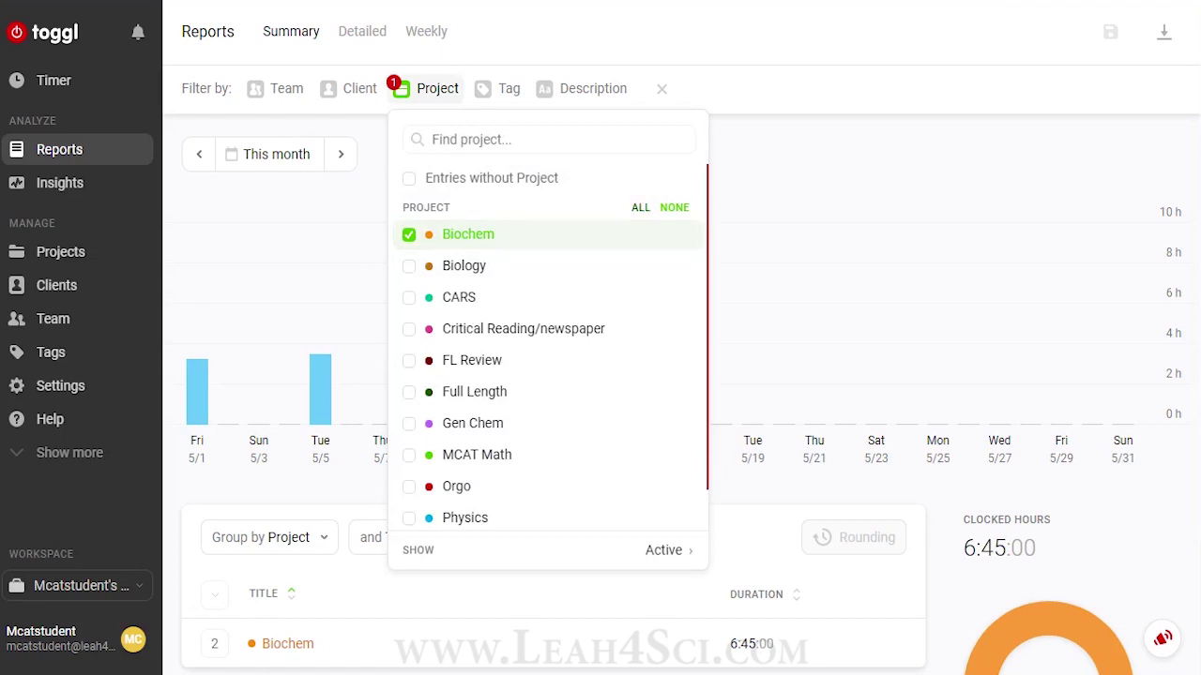
click(409, 235)
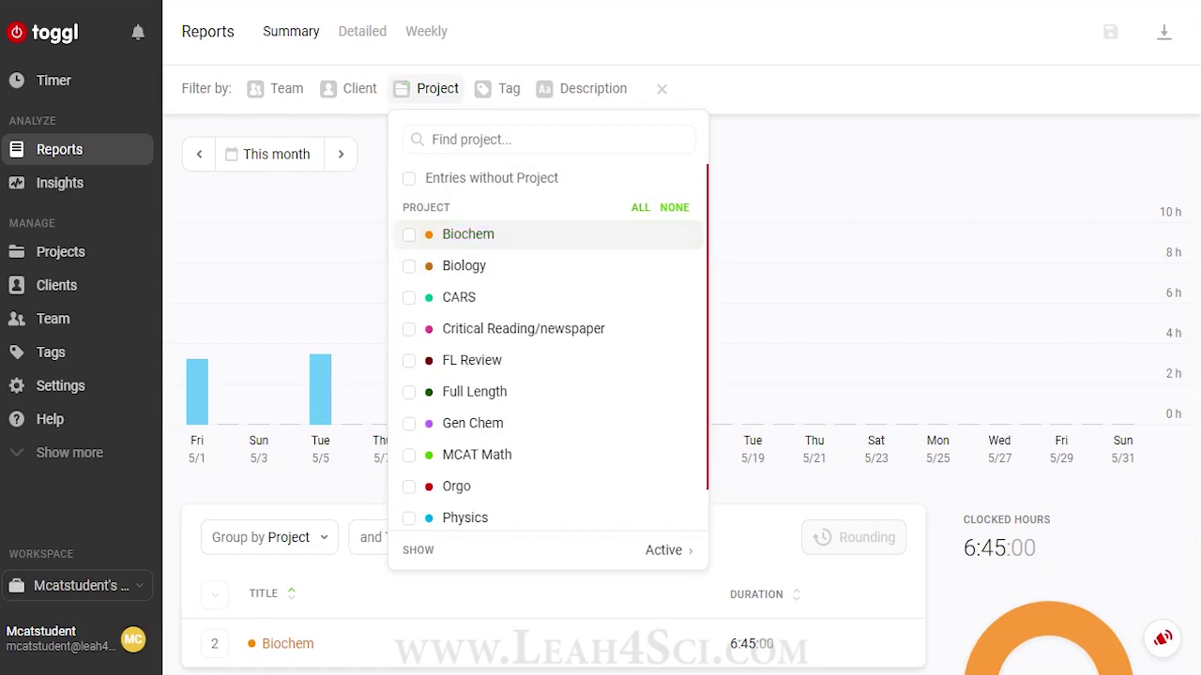
key(Escape)
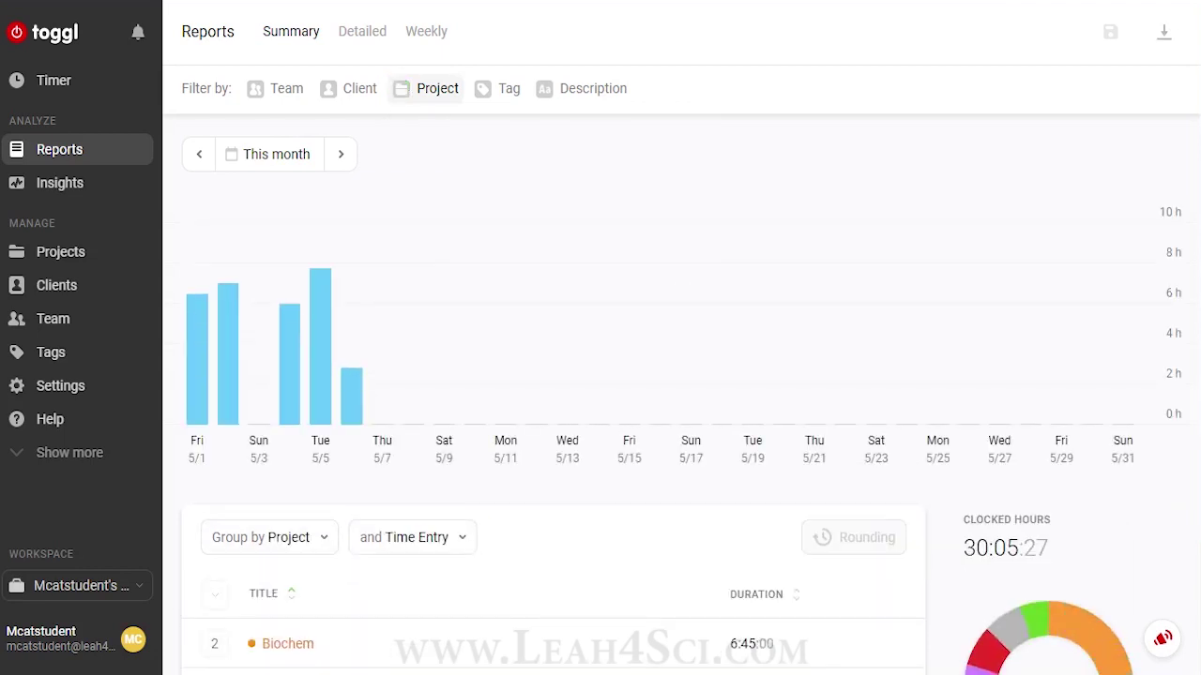
Step: Set the report range to This week and review the 16:35:27 project table across six subjects
click(269, 154)
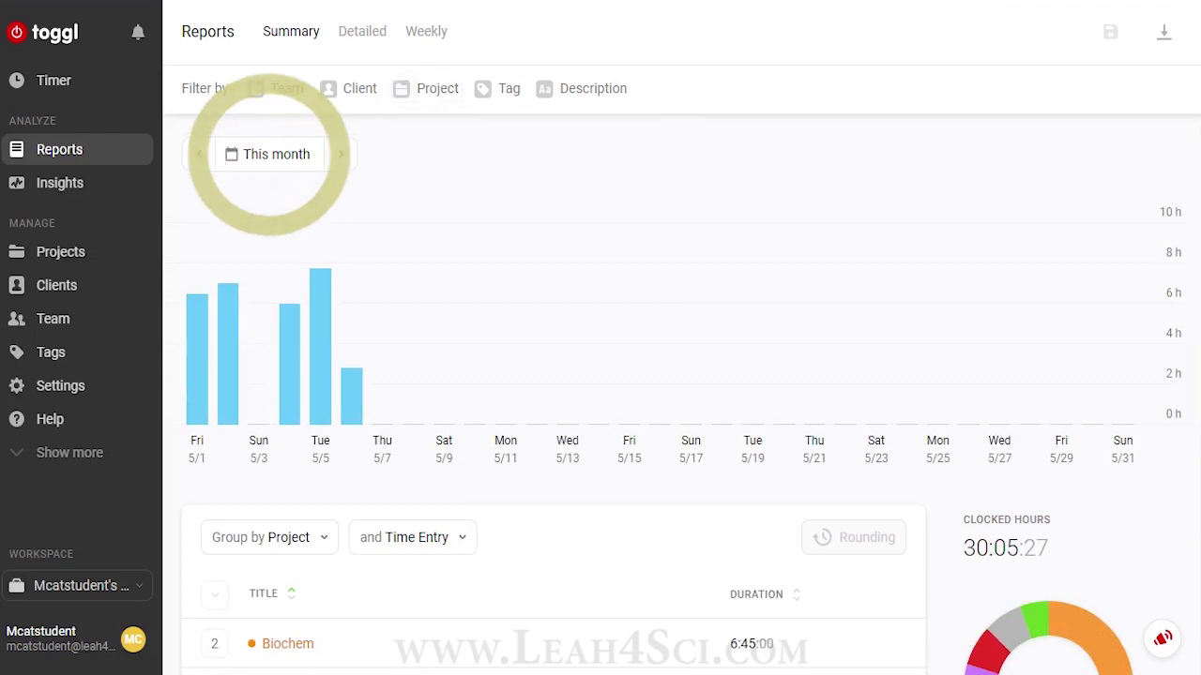
click(236, 304)
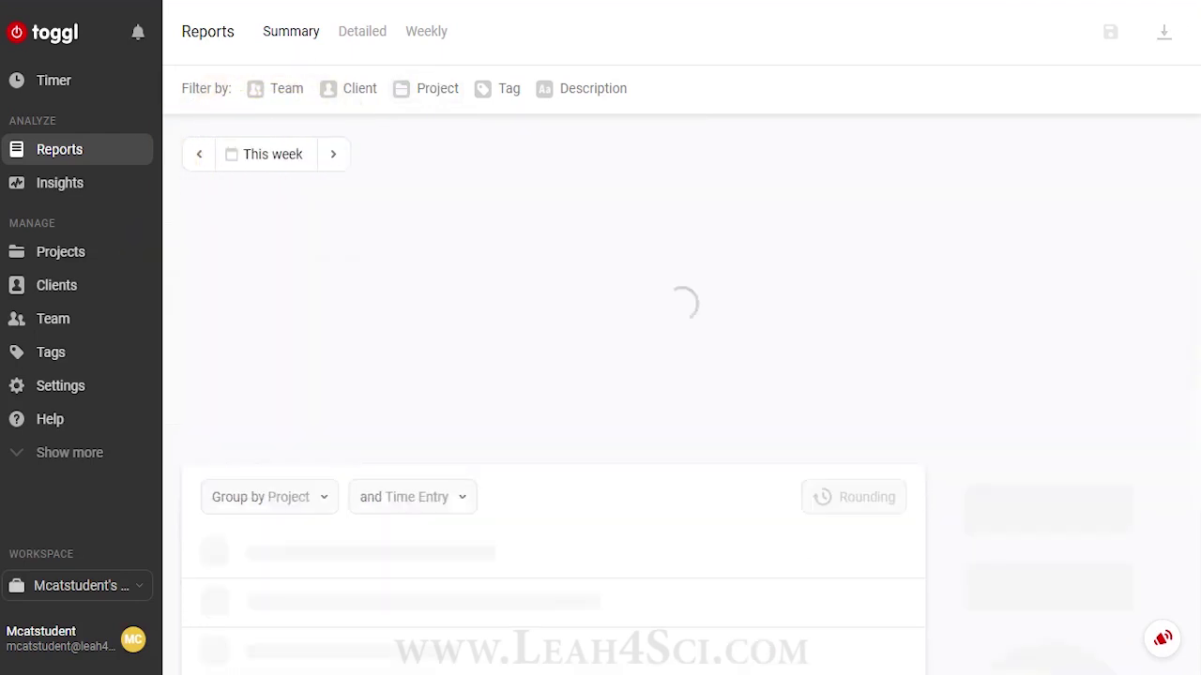
scroll(600, 375, down, 2)
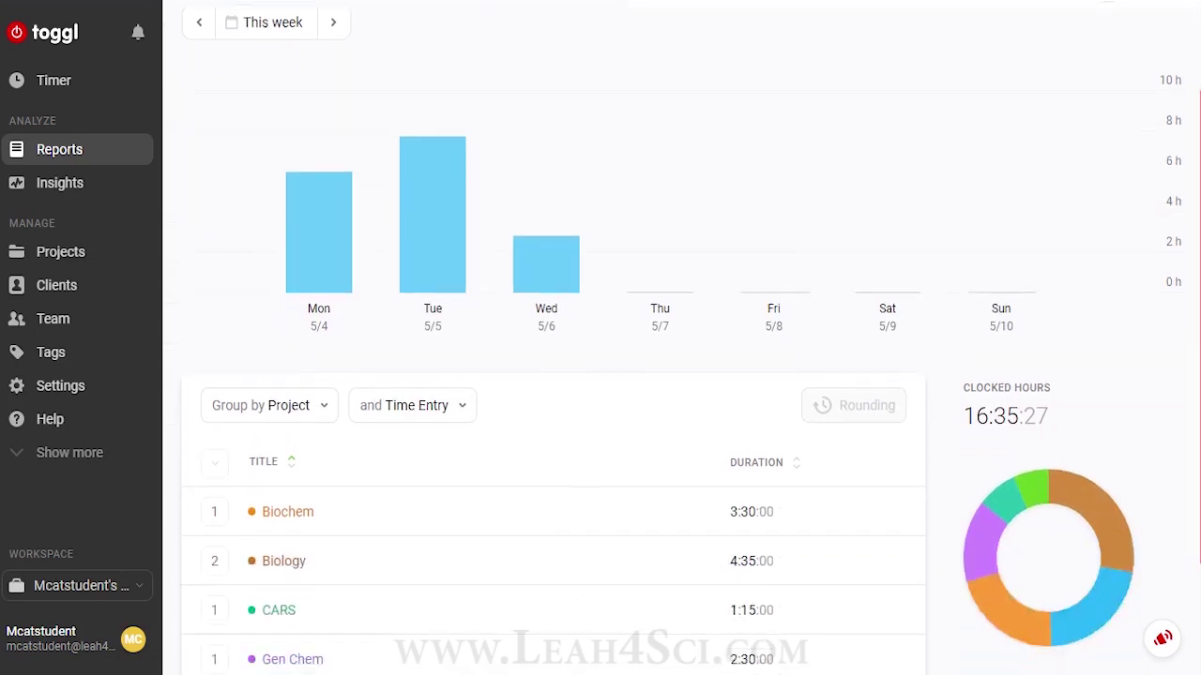
scroll(600, 375, down, 1)
scroll(600, 376, down, 1)
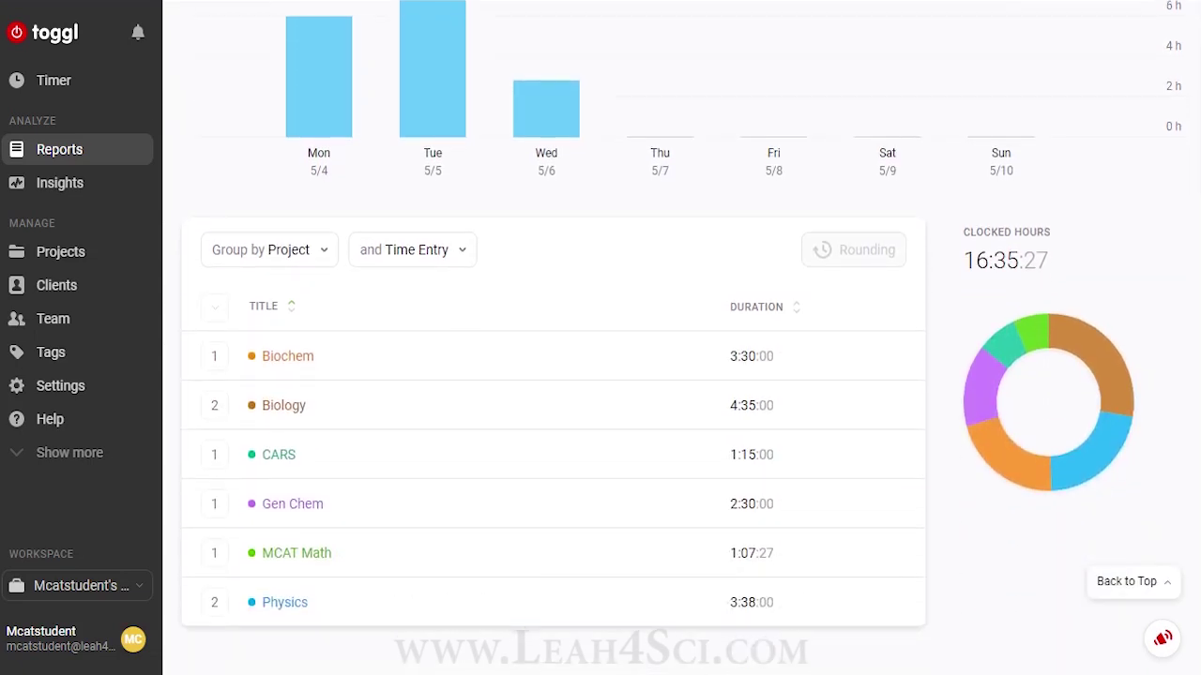